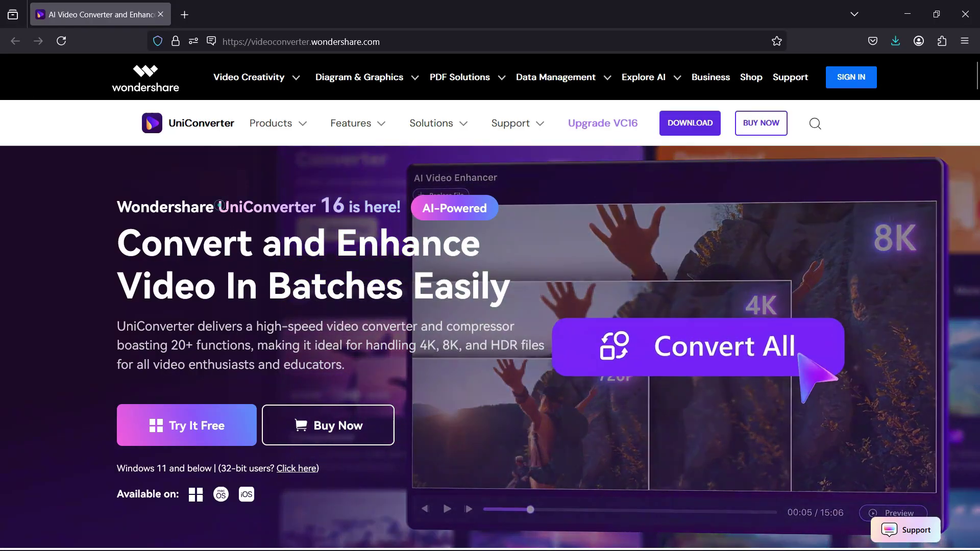
Step: Highlight the 'UniConverter 16' headline, then scroll through the product page's Video Converter section
double_click(220, 206)
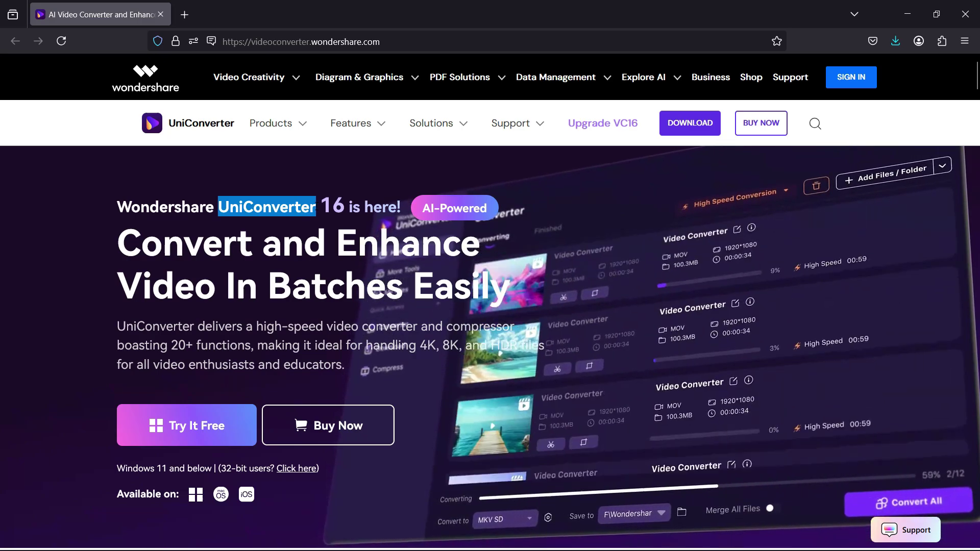
left_click(343, 206, "shift")
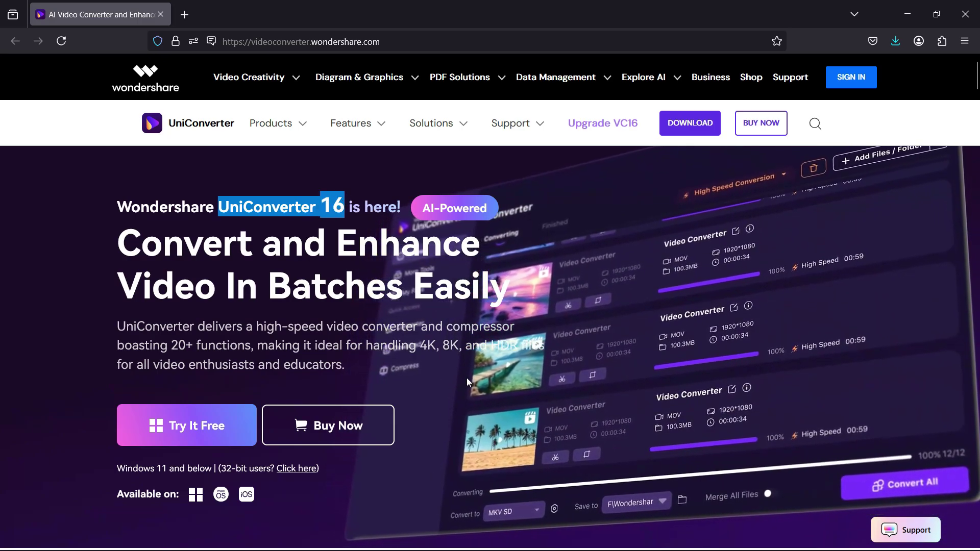
left_click(460, 371)
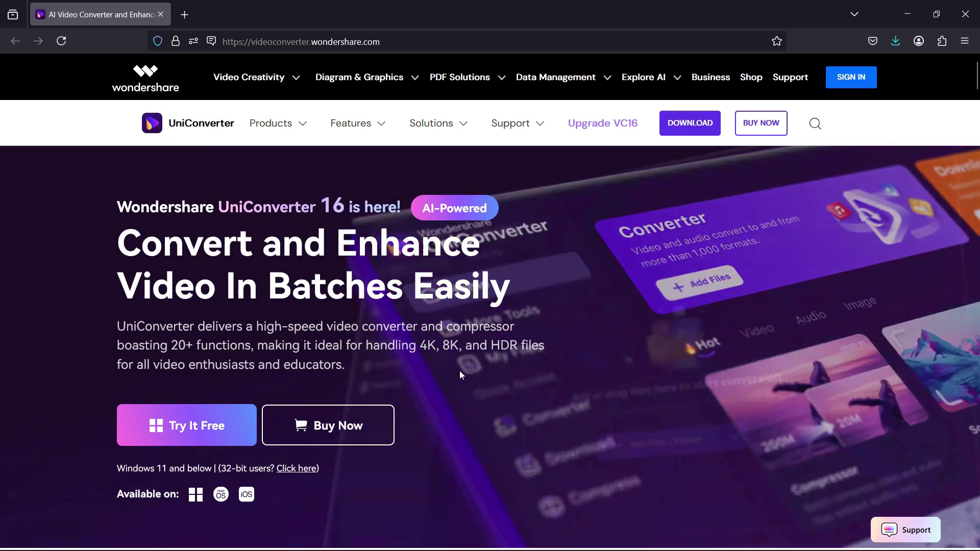
scroll(461, 375, "down", 2)
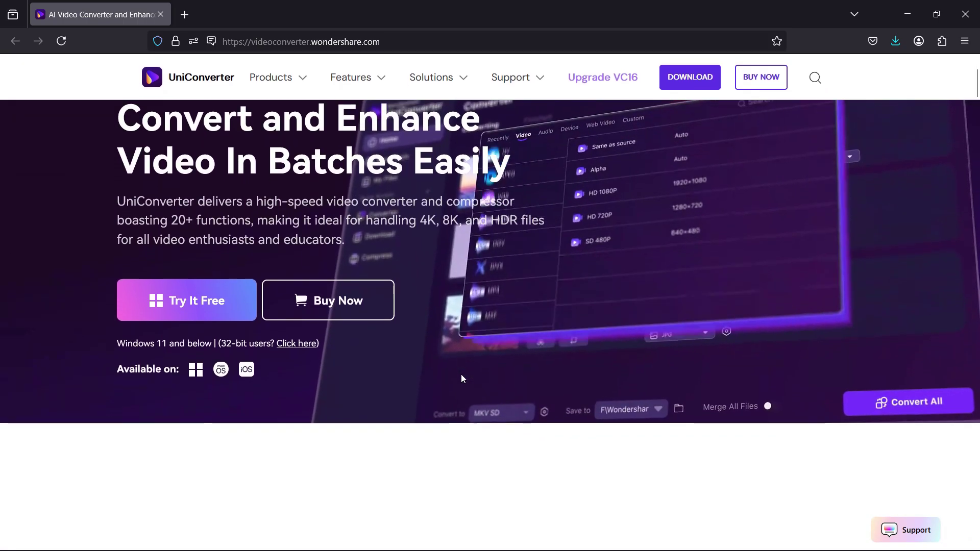
scroll(461, 375, "down", 5)
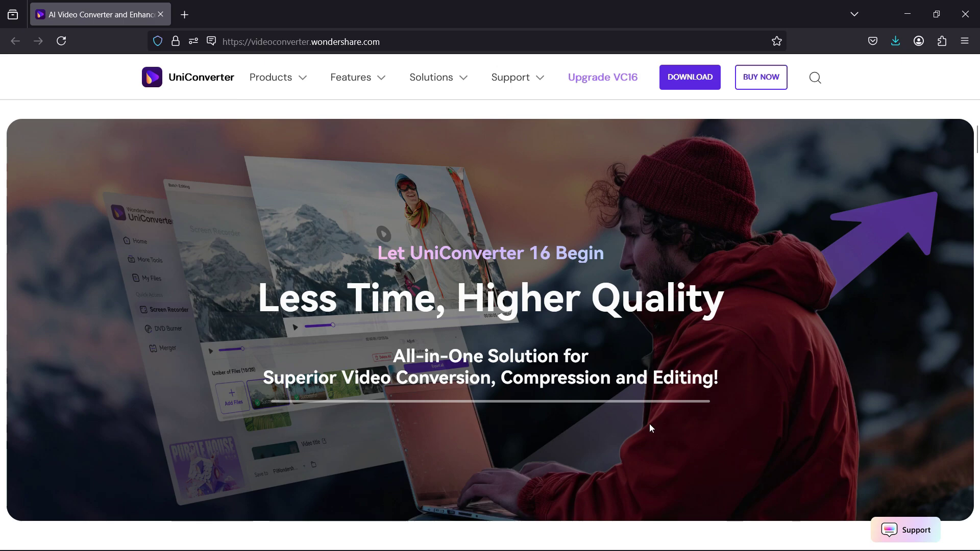
scroll(668, 425, "down", 5)
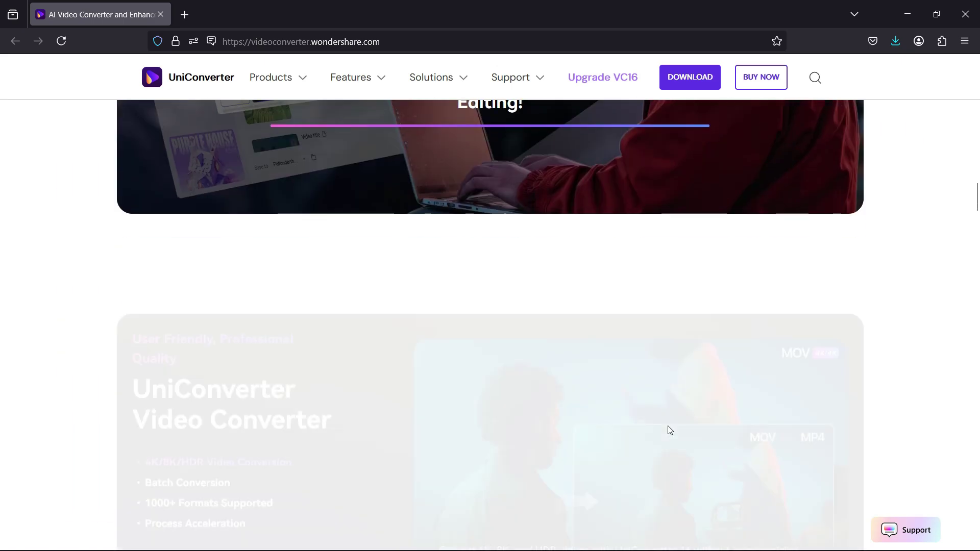
scroll(669, 430, "down", 6)
scroll(670, 430, "up", 3)
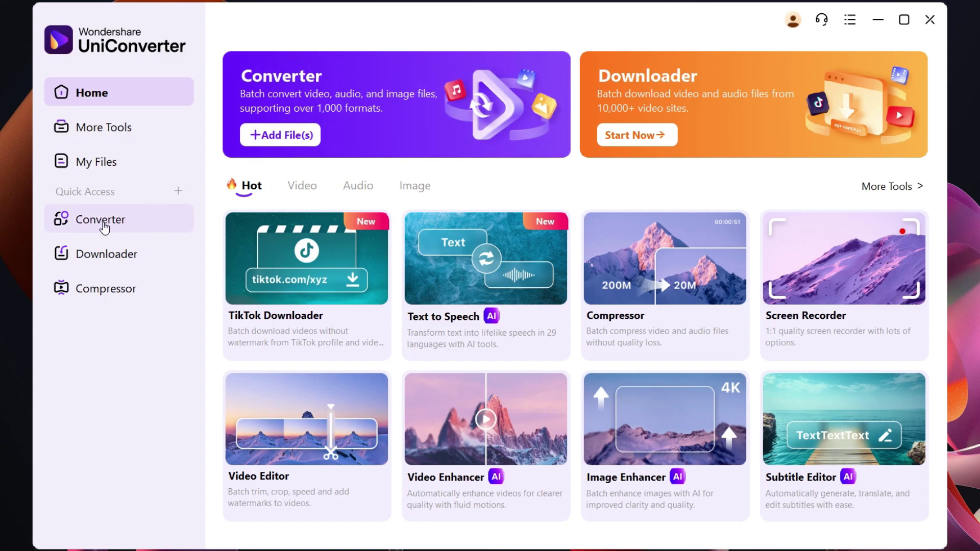
Step: In the Converter, add the five media files (MP4 videos and MP3 songs) by dragging them in
left_click(105, 227)
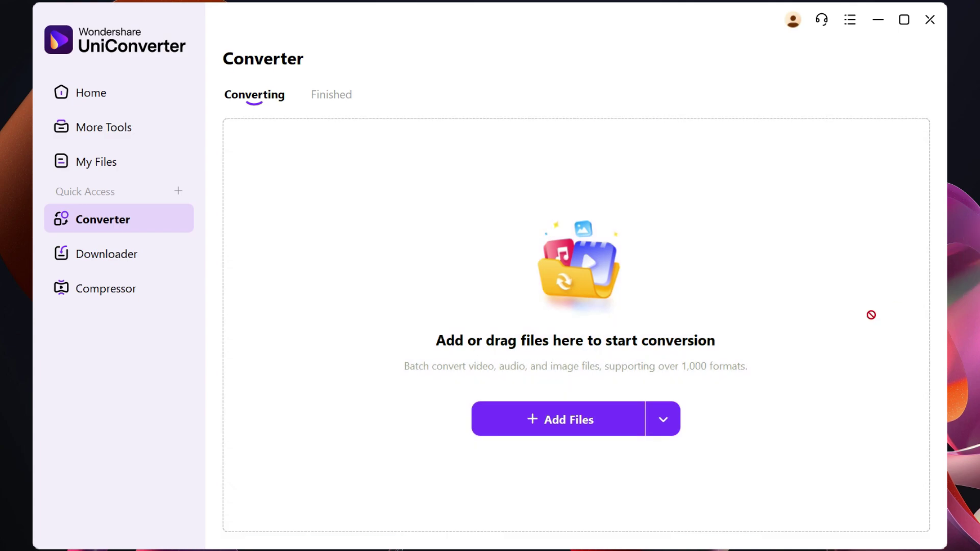
left_click_drag(872, 315, 544, 422)
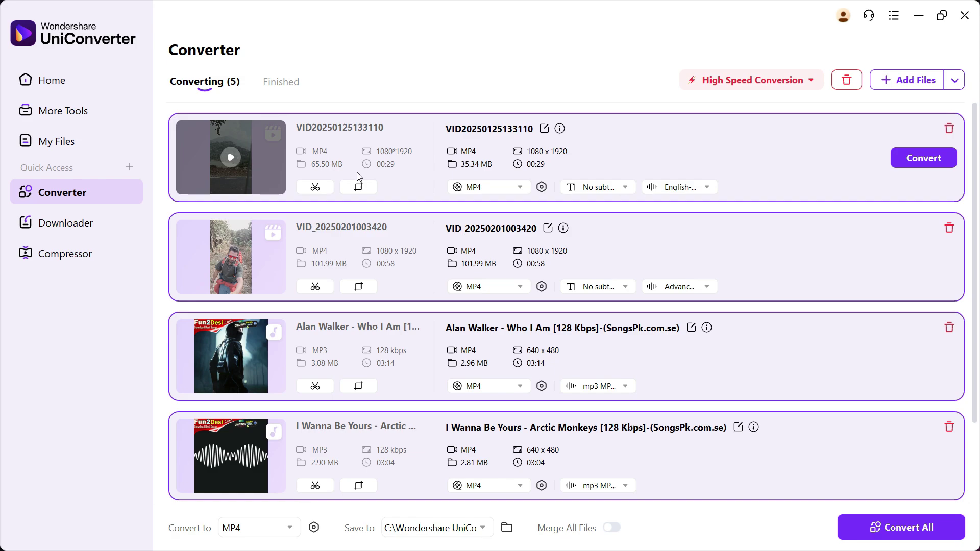
Step: Set the first video's output to MP4 4K Video at 3840 x 2160, about 65.20 MB
left_click(516, 187)
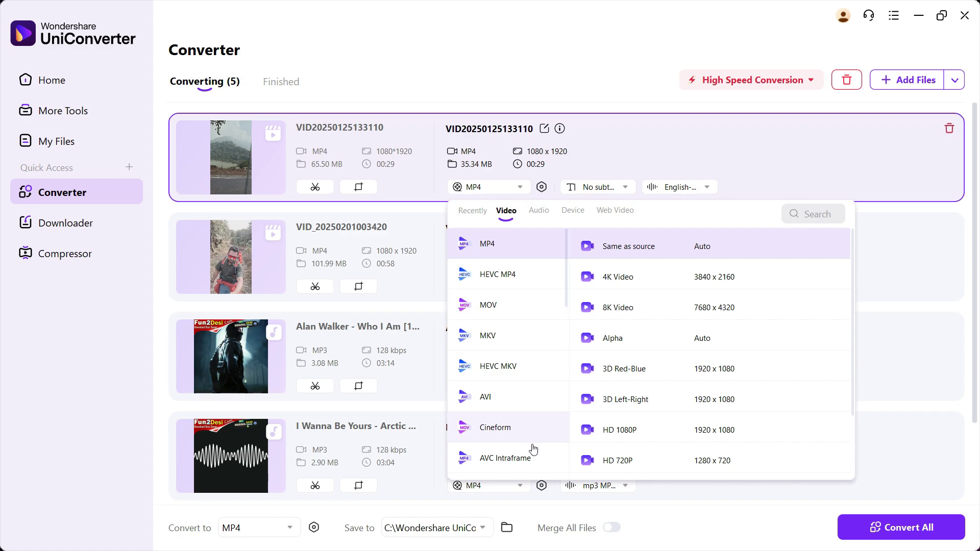
scroll(523, 413, "down", 5)
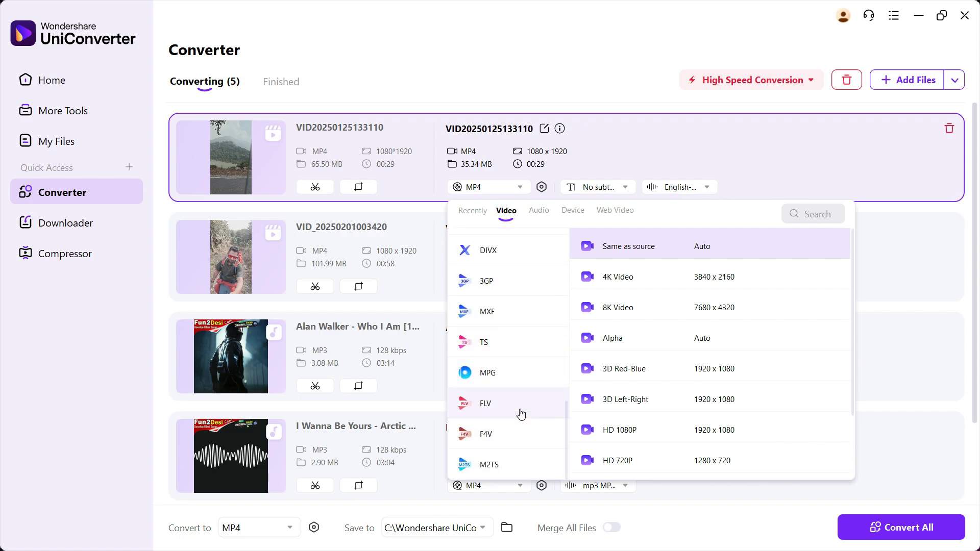
scroll(520, 414, "up", 1)
scroll(520, 412, "up", 1)
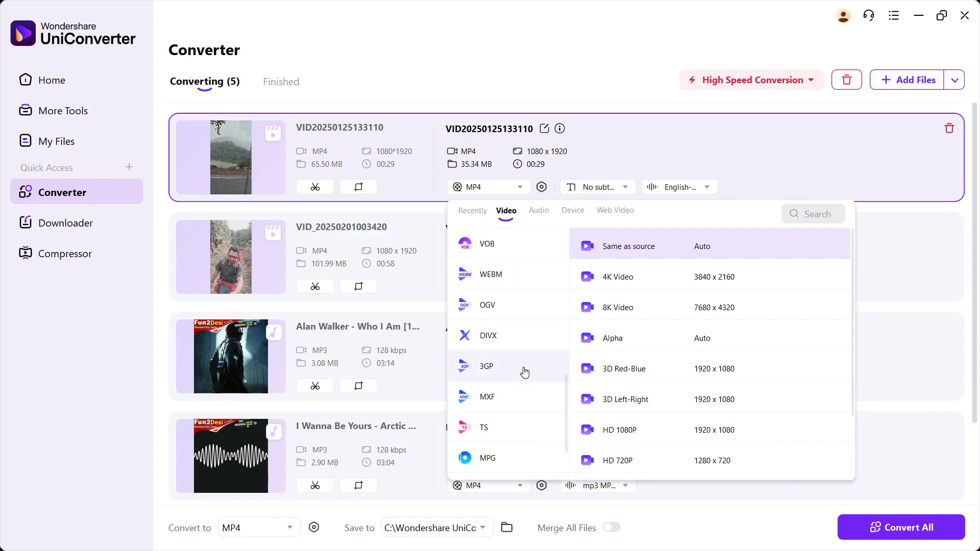
scroll(524, 372, "up", 1)
scroll(525, 373, "up", 3)
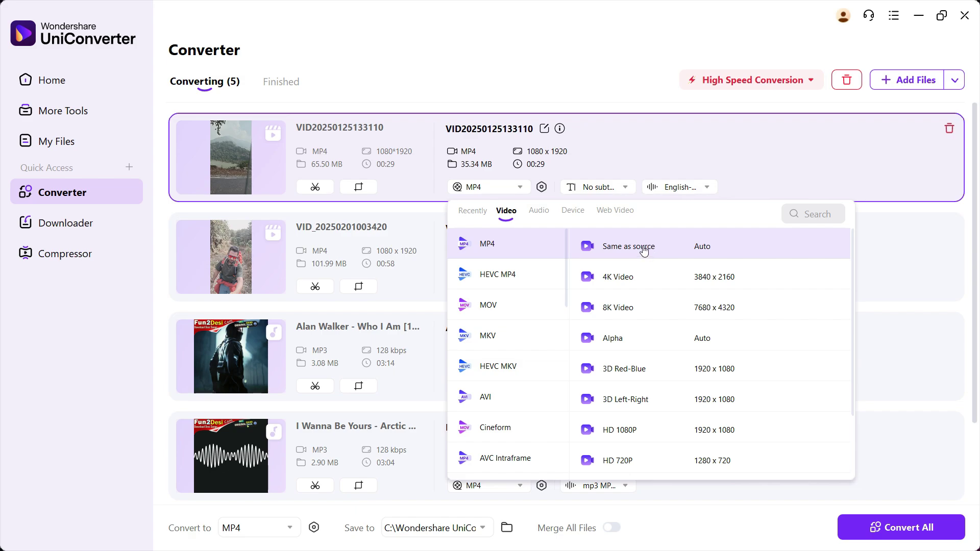
mouse_move(378, 164)
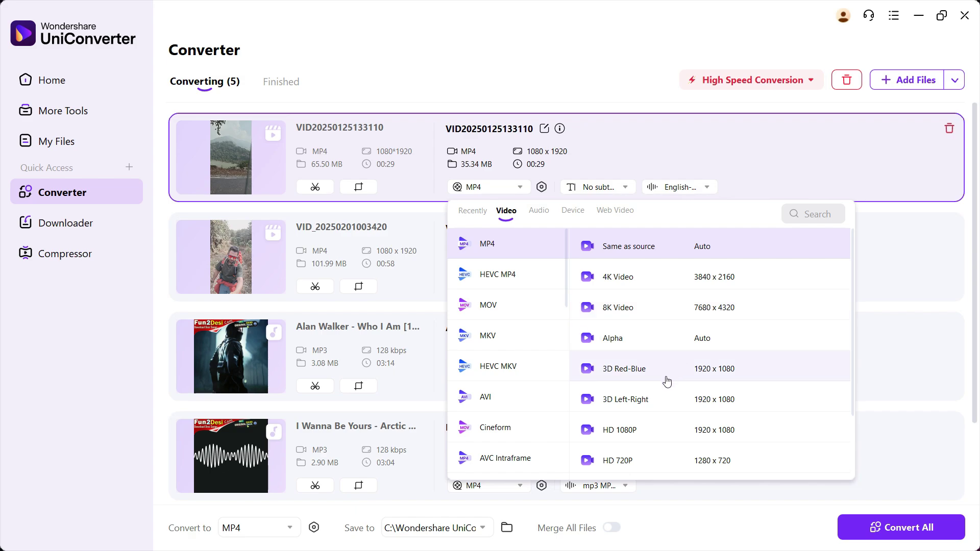
scroll(656, 429, "down", 3)
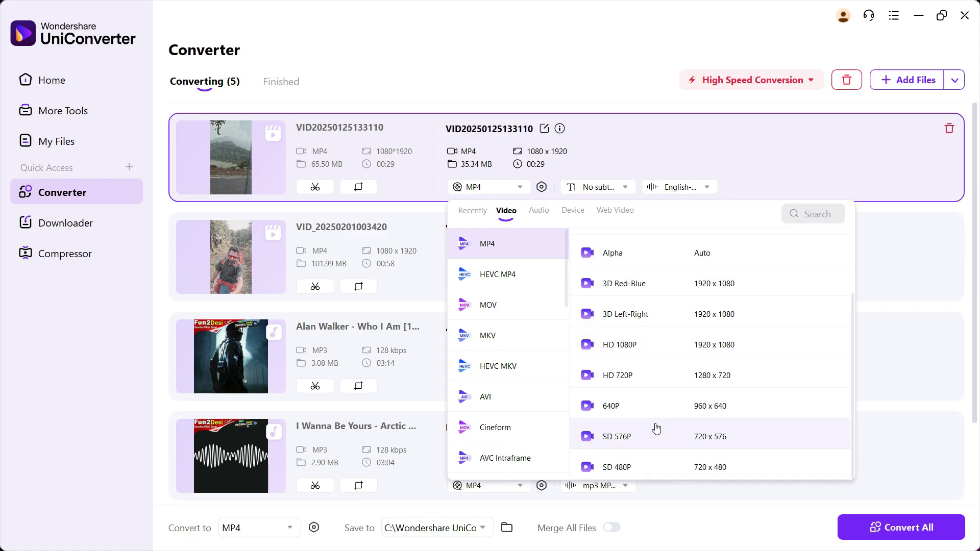
scroll(656, 450, "up", 3)
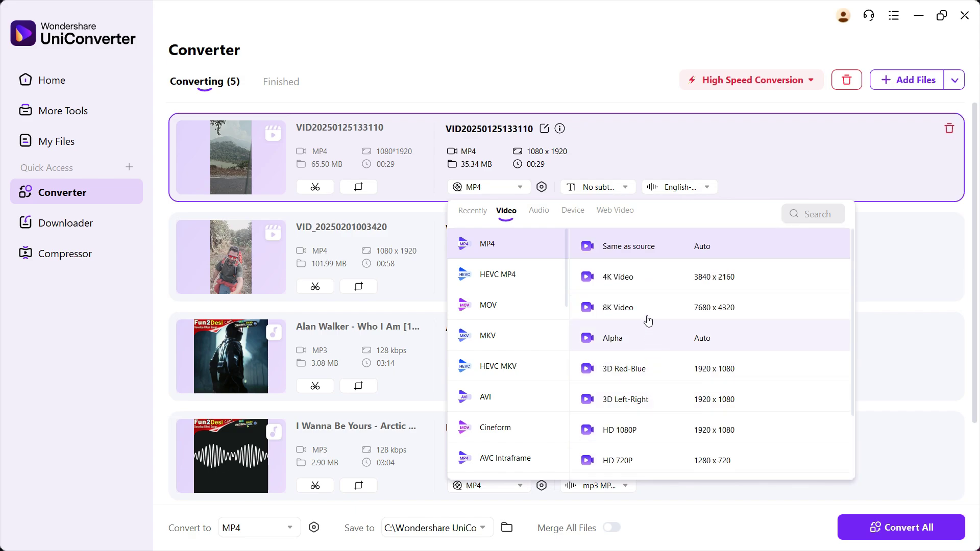
left_click(646, 276)
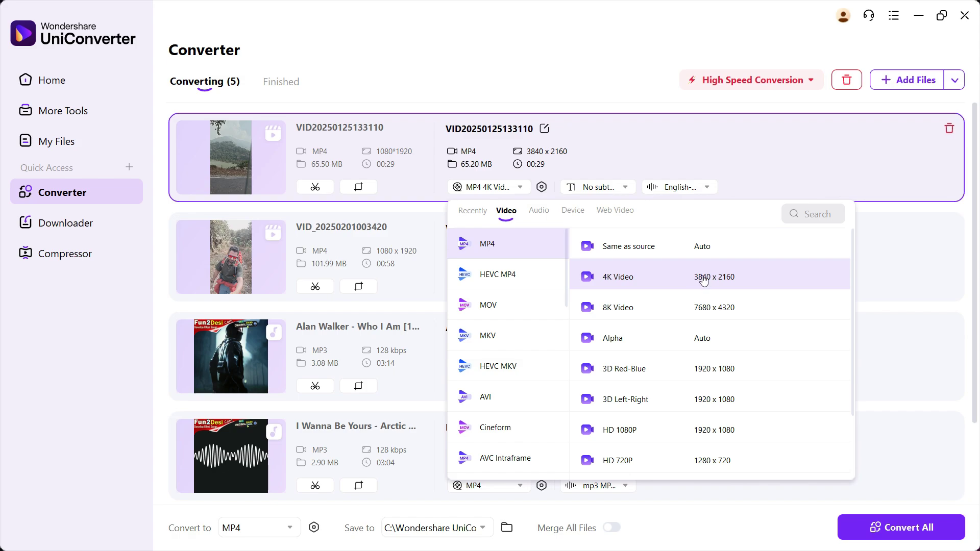
Step: Browse the Apple, Android and Samsung device presets, ending on the YouTube web-video presets
left_click(572, 214)
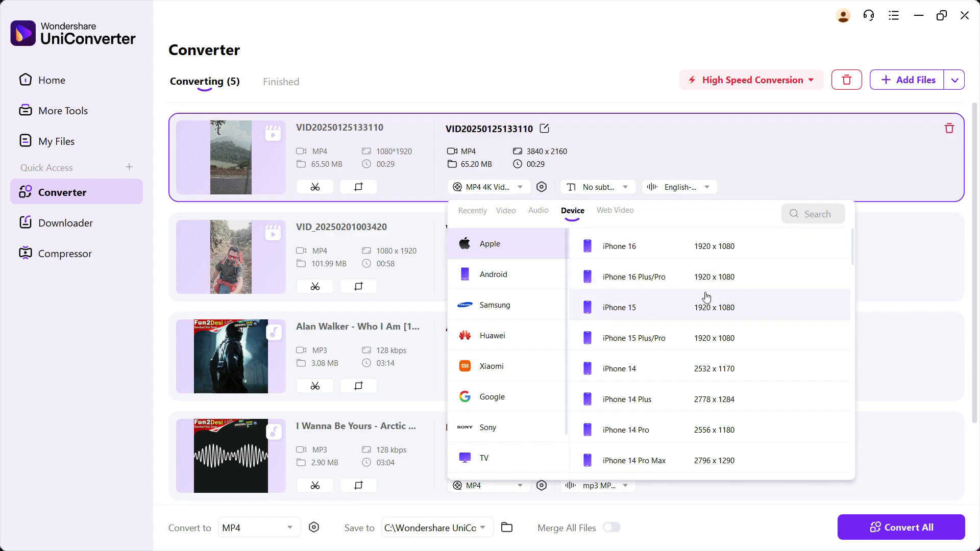
scroll(703, 341, "down", 10)
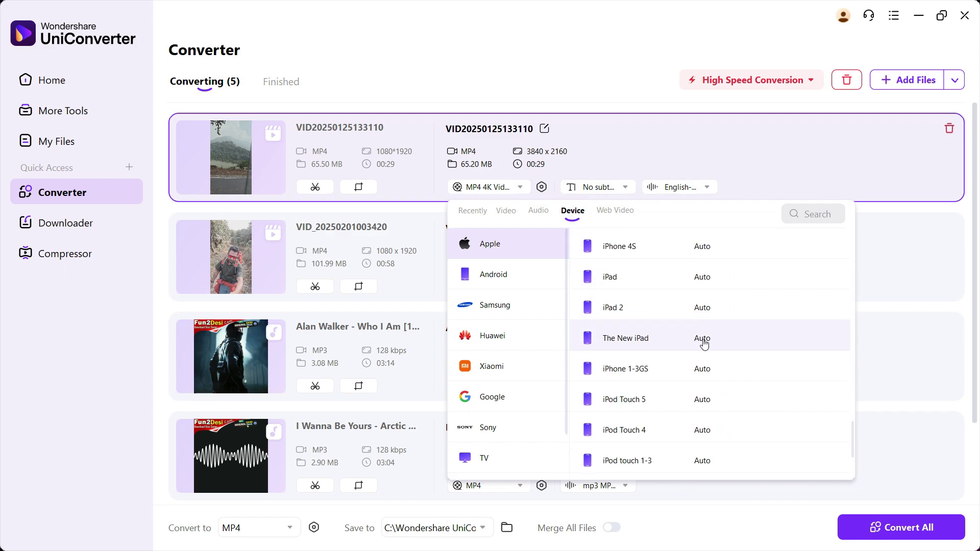
scroll(704, 345, "up", 10)
left_click(513, 278)
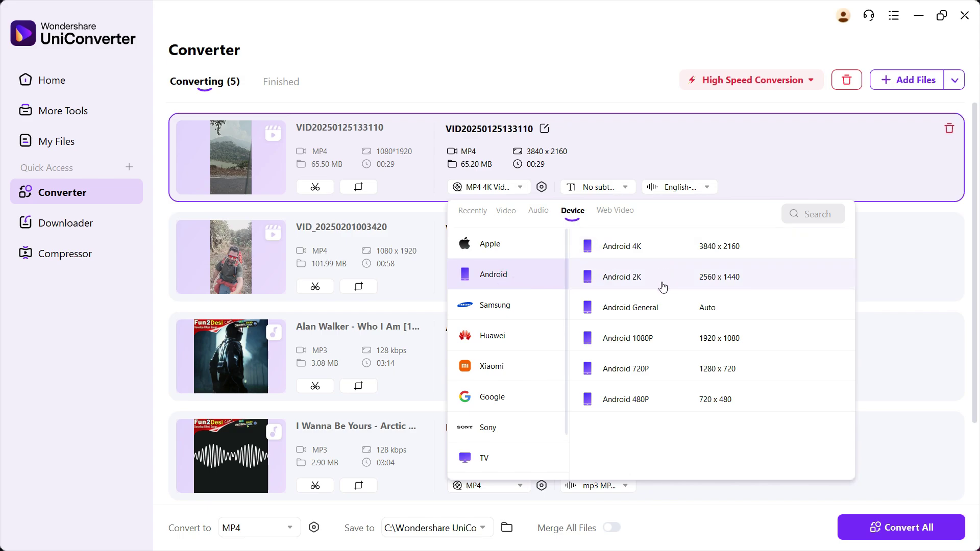
left_click(517, 309)
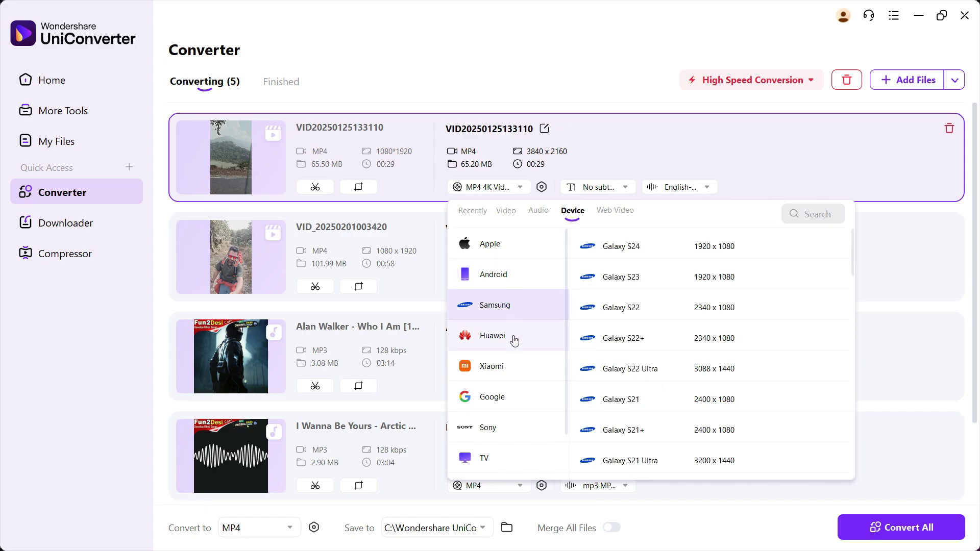
scroll(513, 348, "down", 1)
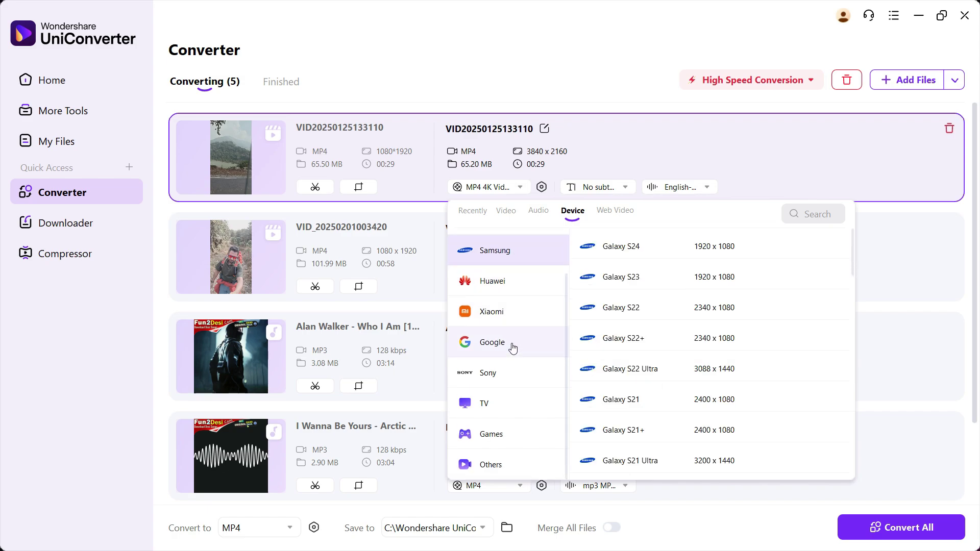
scroll(513, 349, "up", 1)
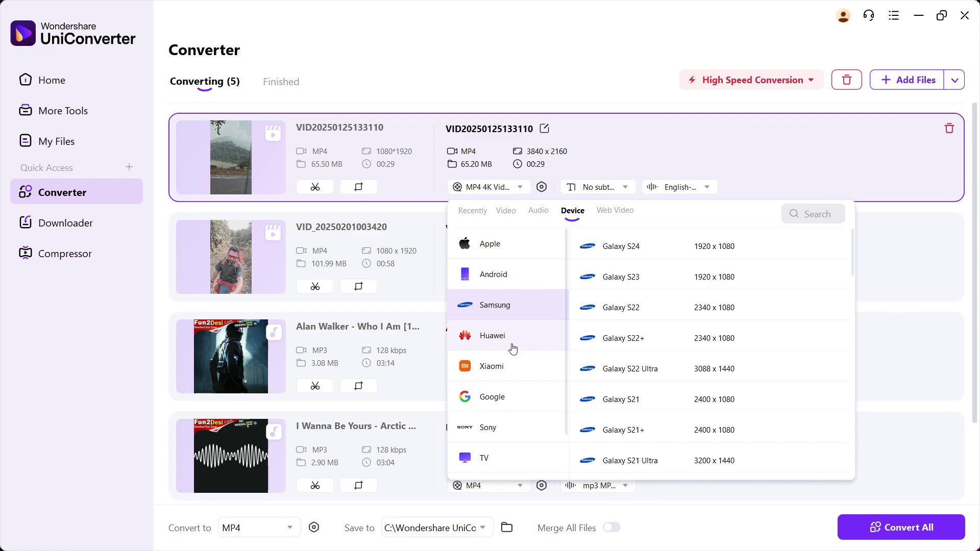
left_click(615, 212)
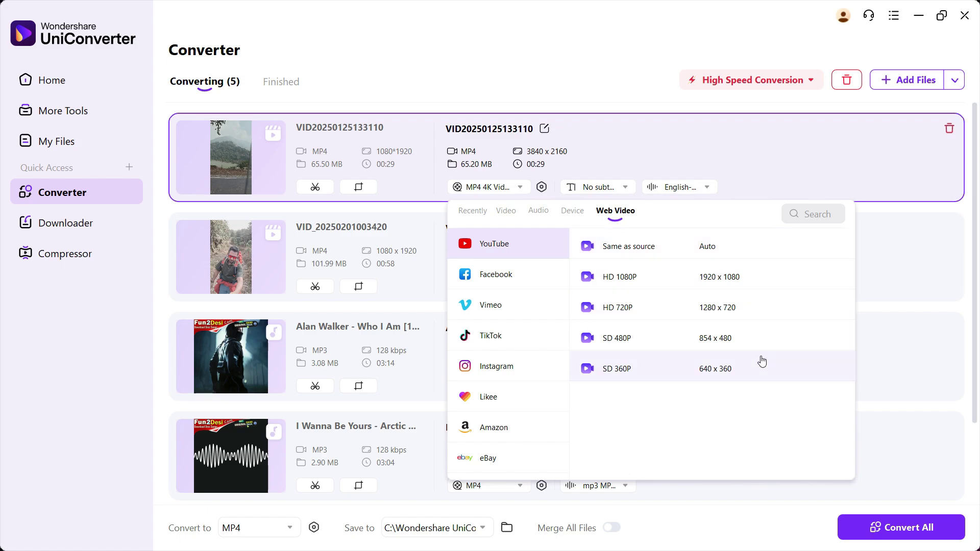
Step: Look through the Facebook, Vimeo and Instagram web-video presets
left_click(547, 276)
left_click(521, 306)
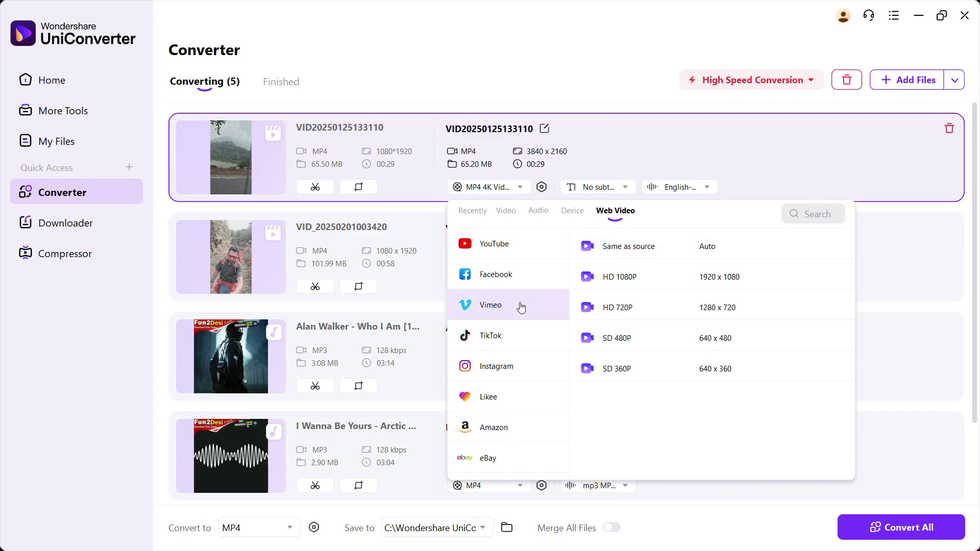
left_click(519, 370)
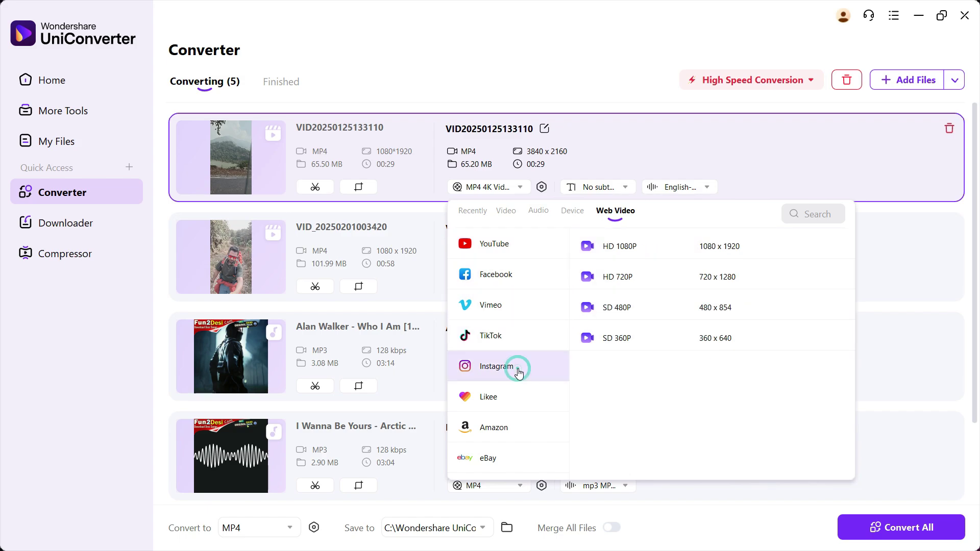
Step: Preview the WAV, M4A, WMA, AAC and FLAC audio options, then pick MP3
left_click(537, 214)
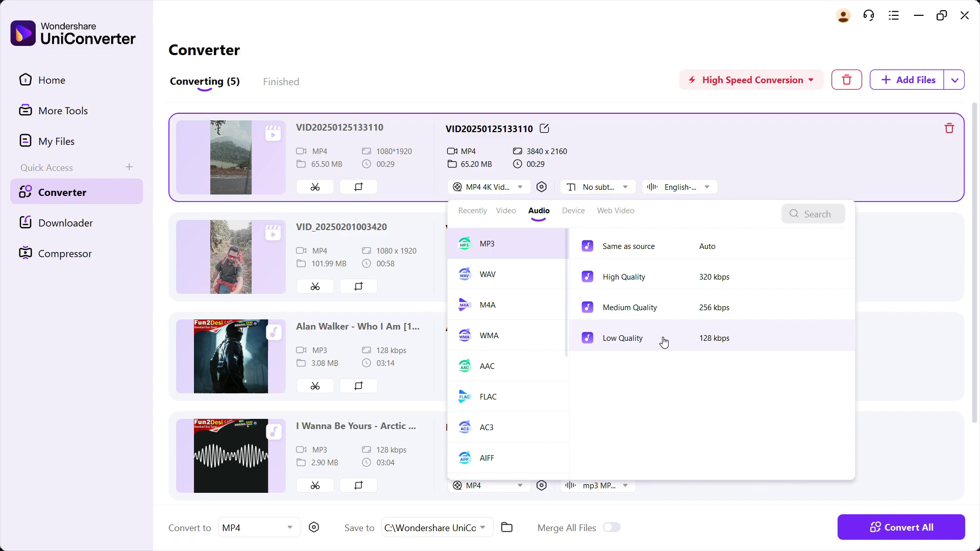
left_click(503, 276)
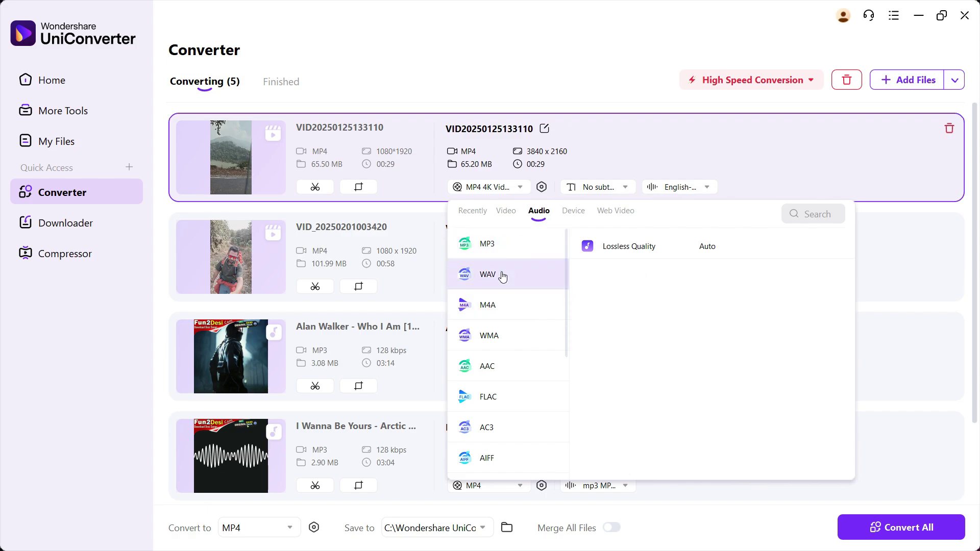
left_click(506, 306)
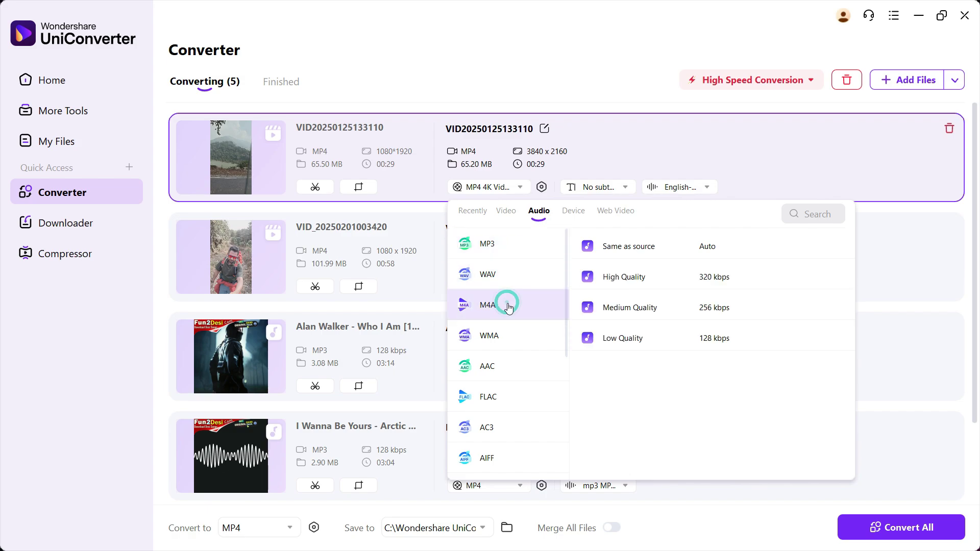
left_click(517, 335)
left_click(515, 366)
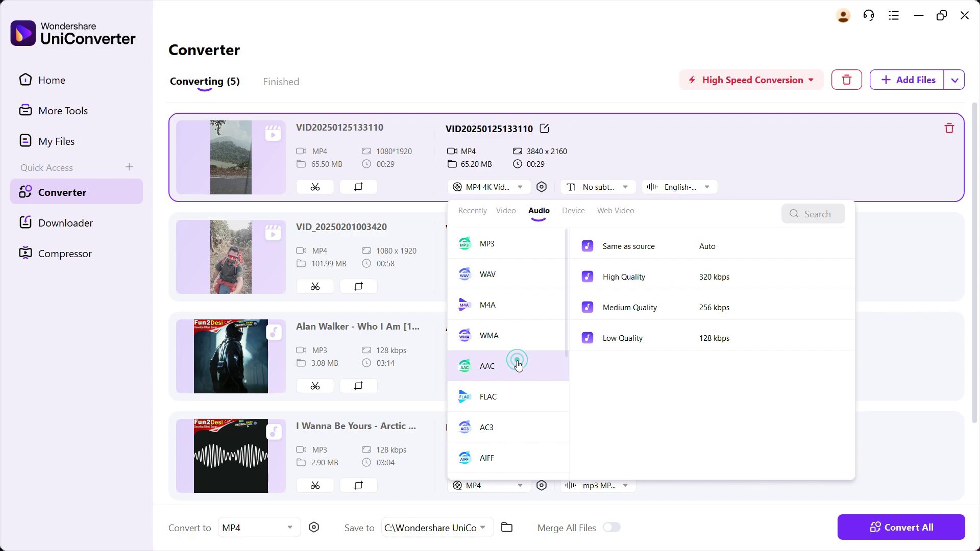
left_click(518, 398)
scroll(520, 402, "down", 5)
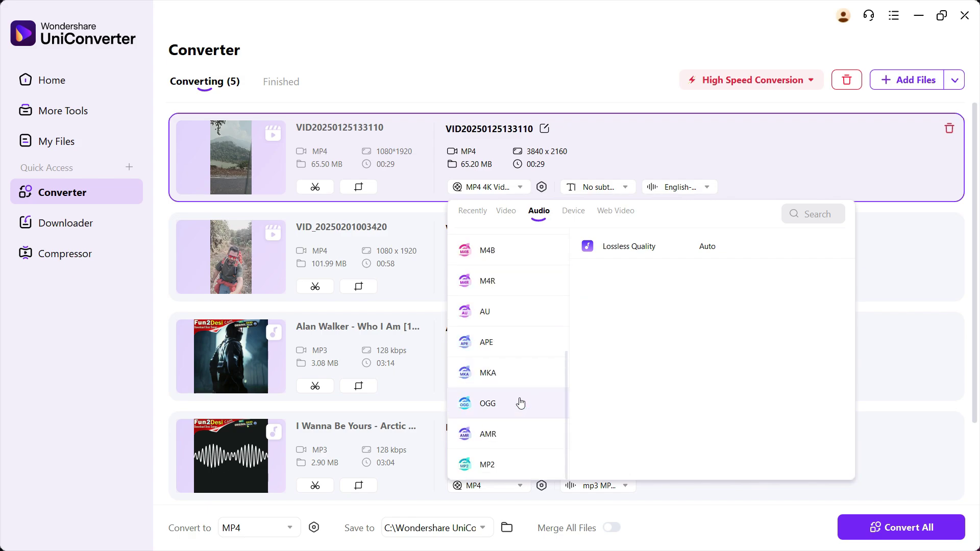
scroll(501, 312, "up", 5)
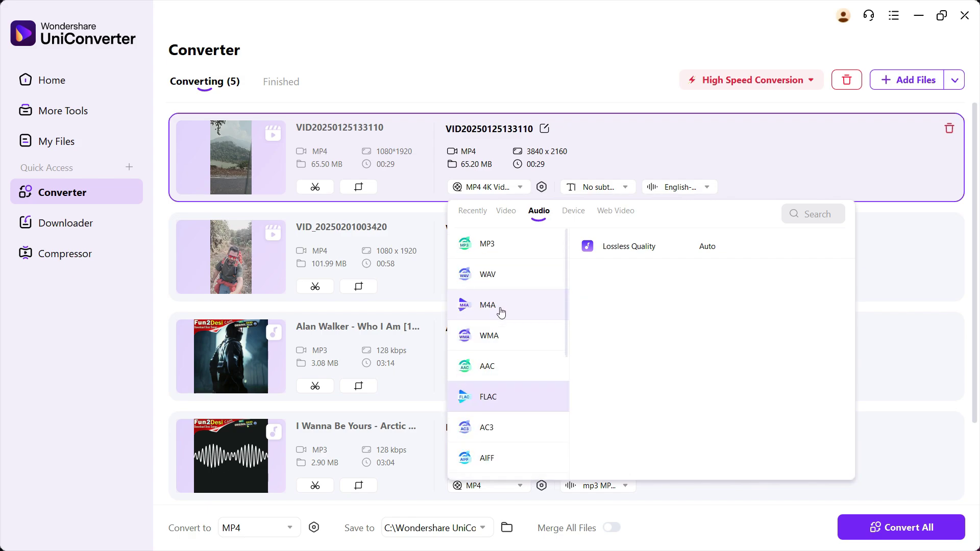
left_click(489, 246)
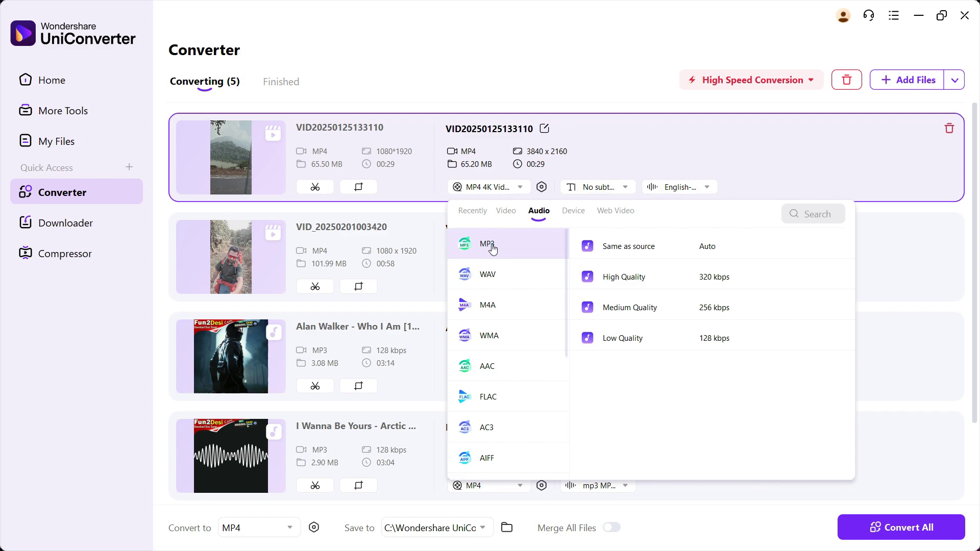
left_click(621, 278)
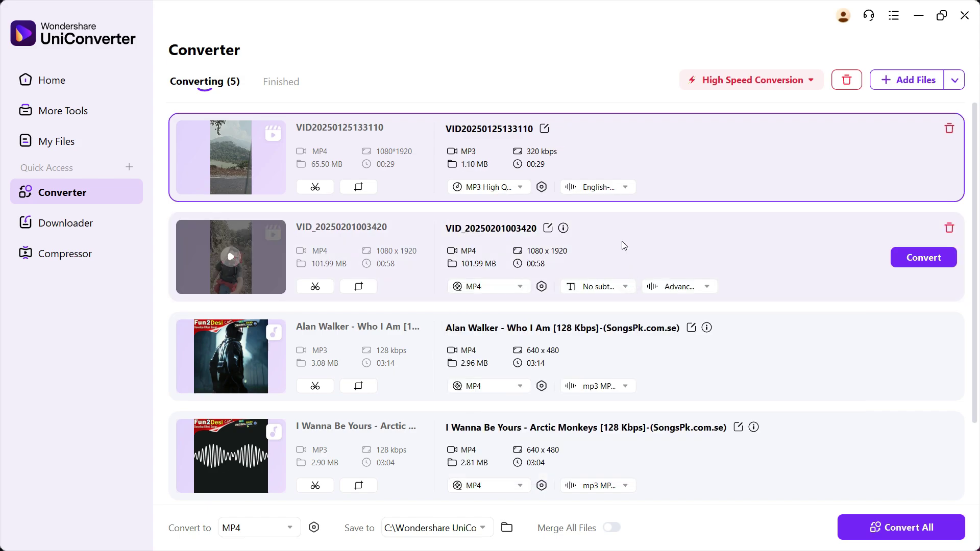
left_click(518, 187)
left_click(538, 211)
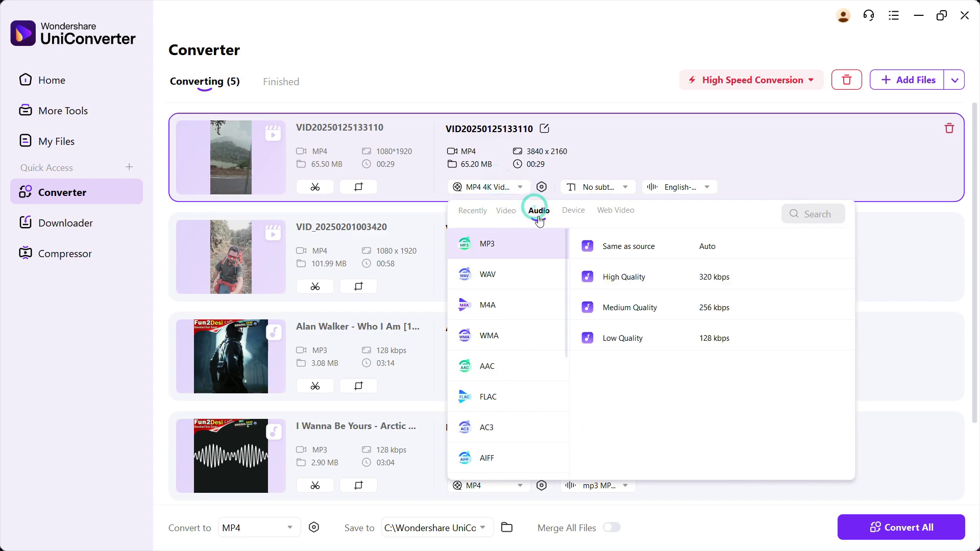
left_click(646, 280)
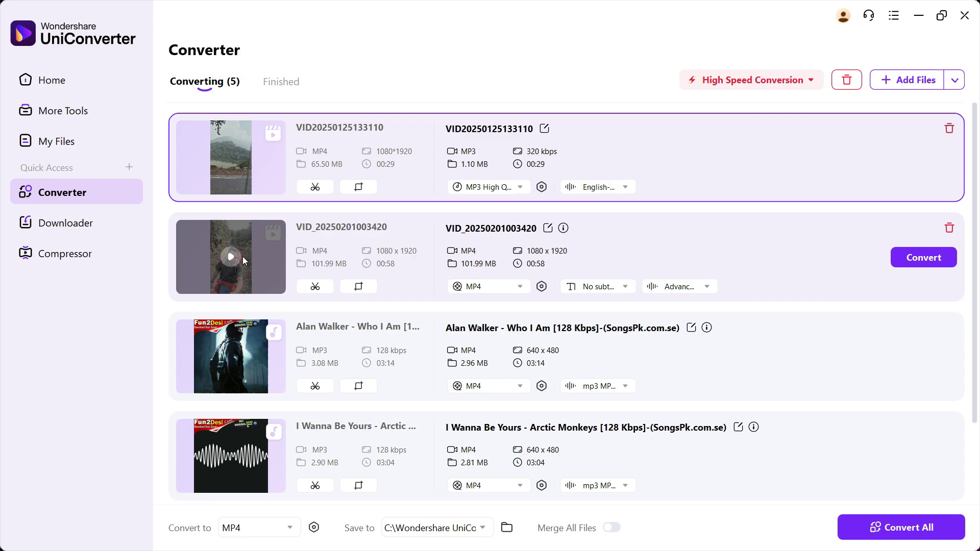
left_click(490, 289)
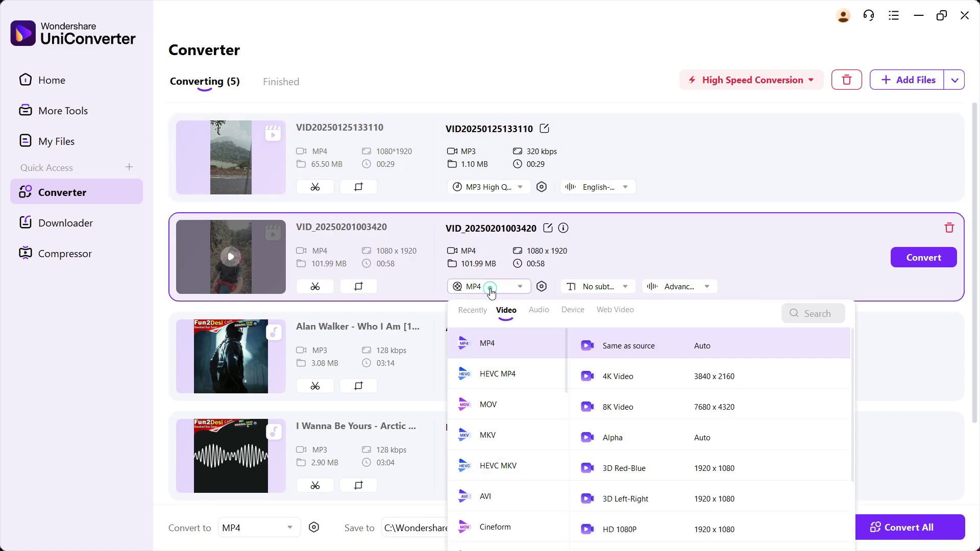
left_click(624, 387)
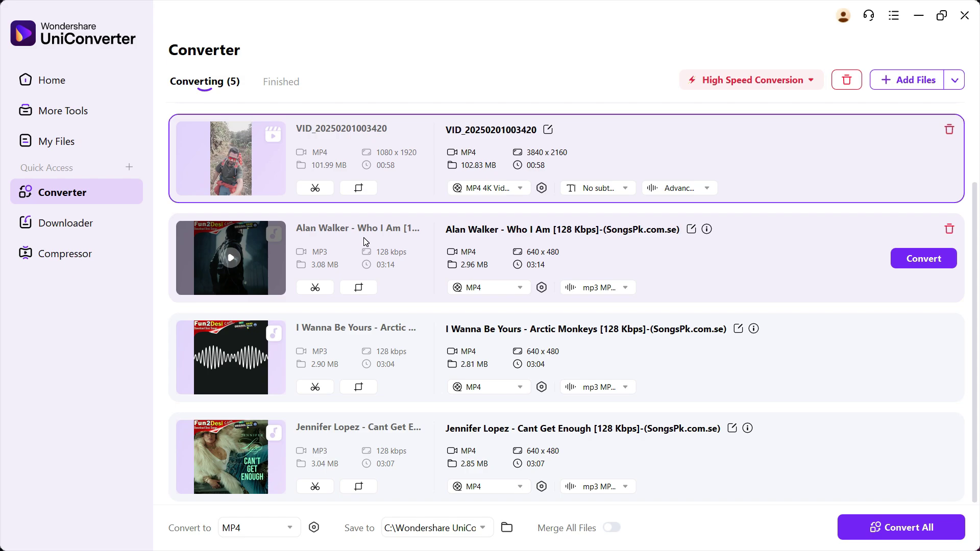
Step: Set the Who I Am track to MP3 High Quality at 320 kbps
left_click(499, 290)
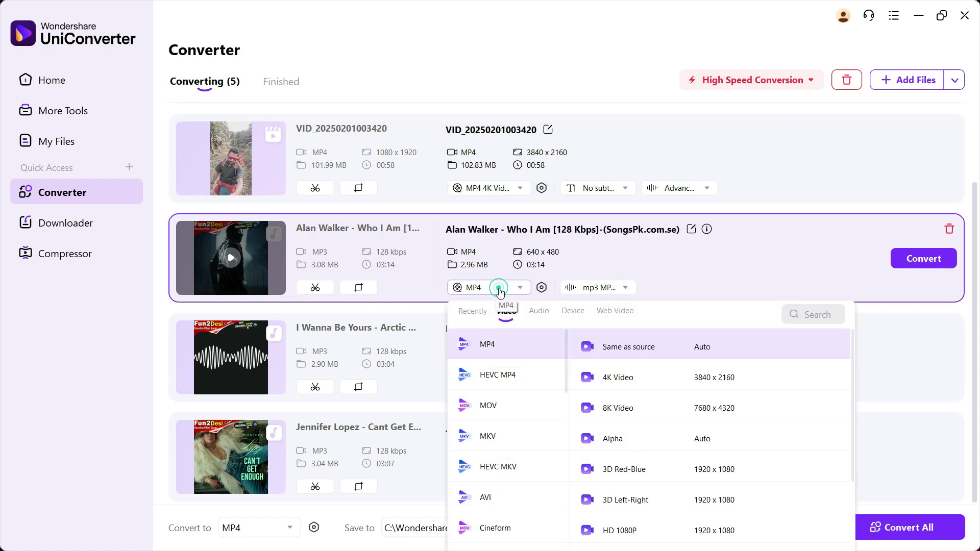
left_click(539, 313)
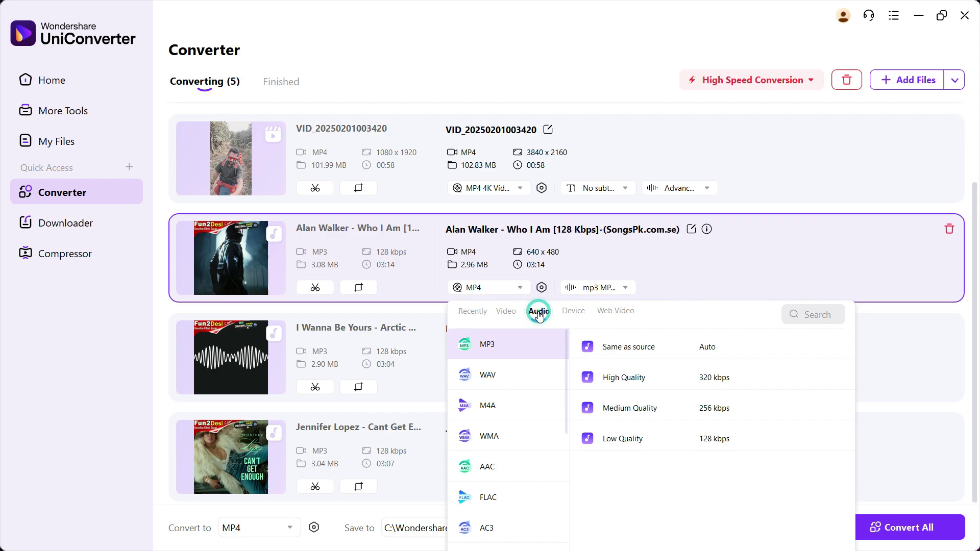
left_click(613, 373)
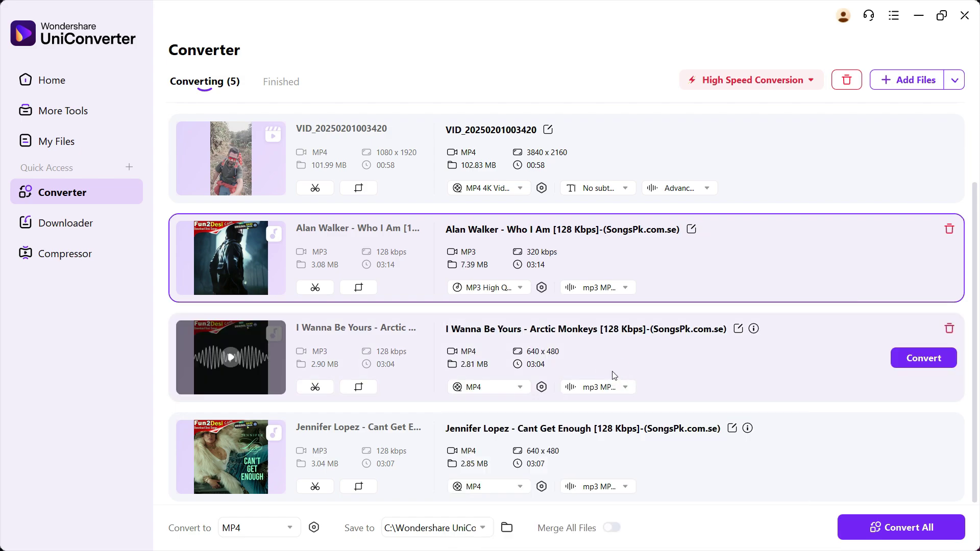
left_click(607, 287)
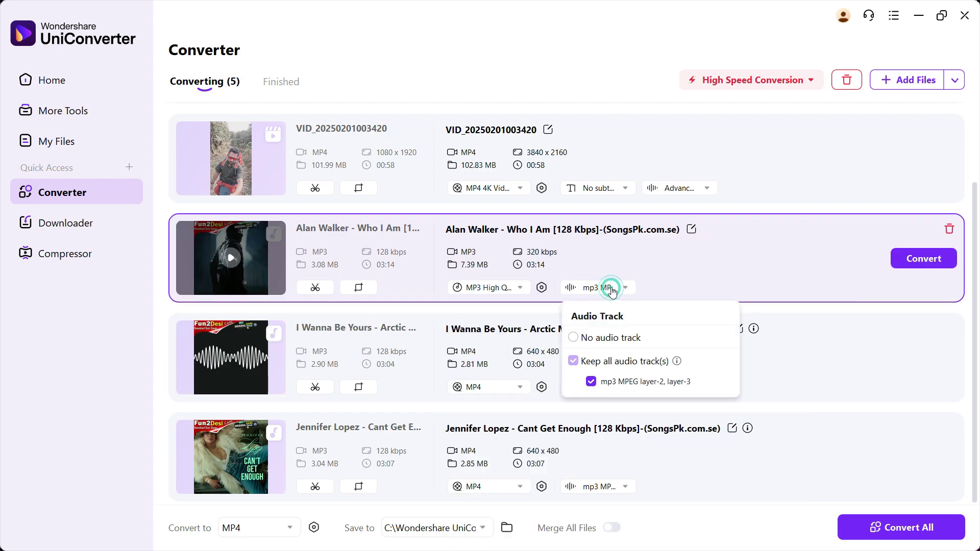
left_click(620, 241)
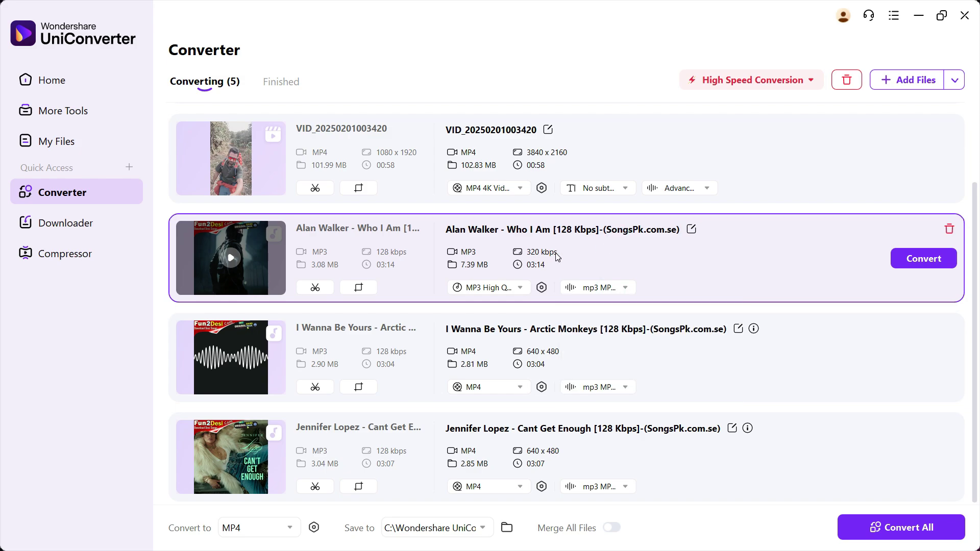
Step: Set the I Wanna Be Yours track to FLAC Lossless Quality
left_click(493, 388)
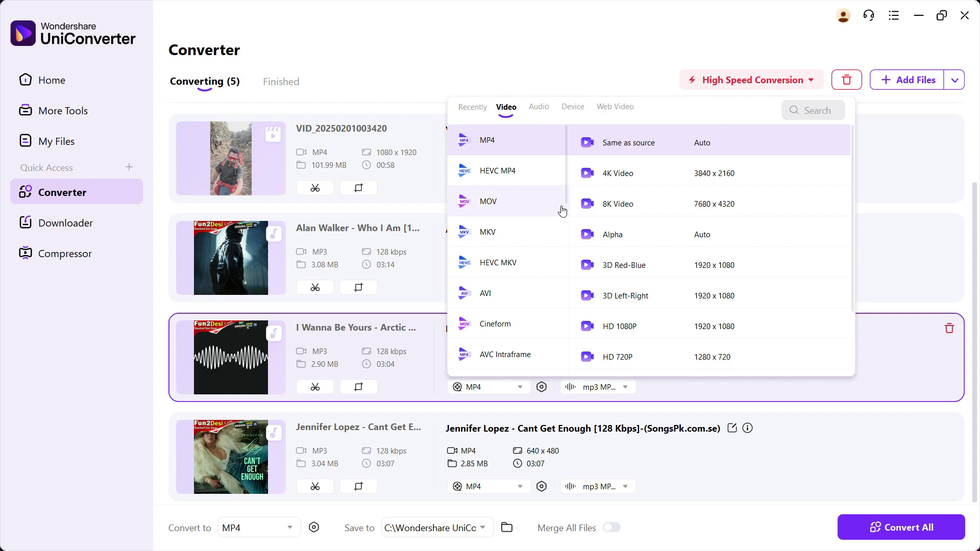
left_click(540, 108)
left_click(543, 109)
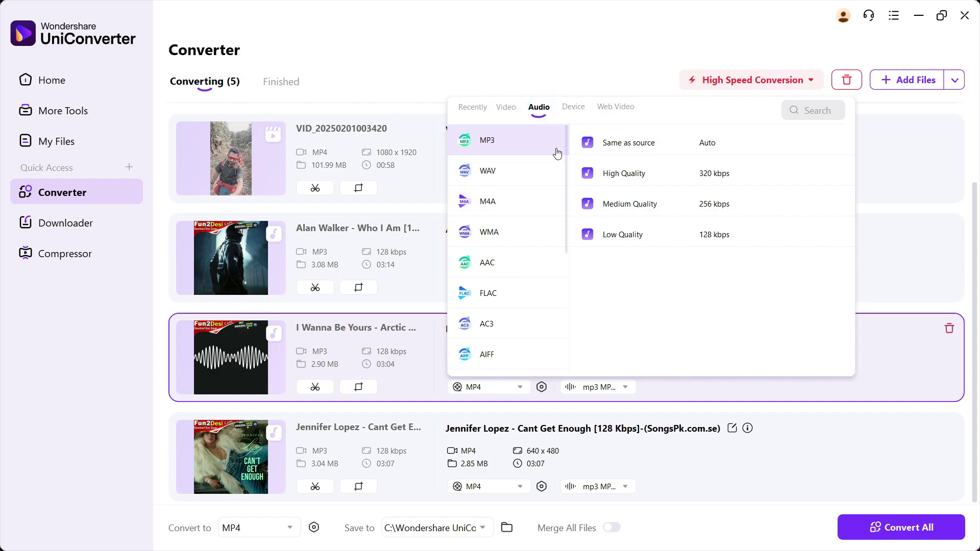
left_click(503, 295)
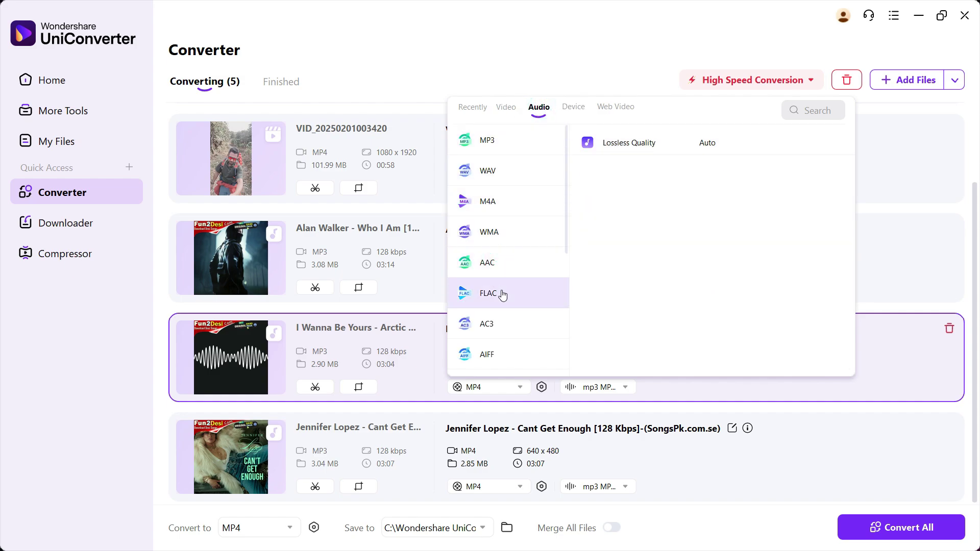
left_click(623, 141)
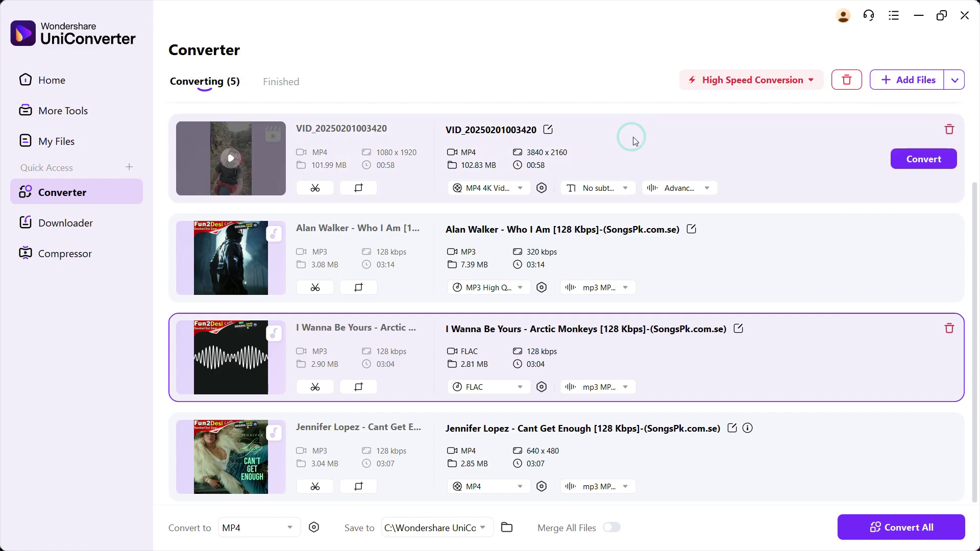
Step: Give Jennifer Lopez's 'Cant Get Enough' an MP2 High Quality output at 256 kbps
left_click(489, 490)
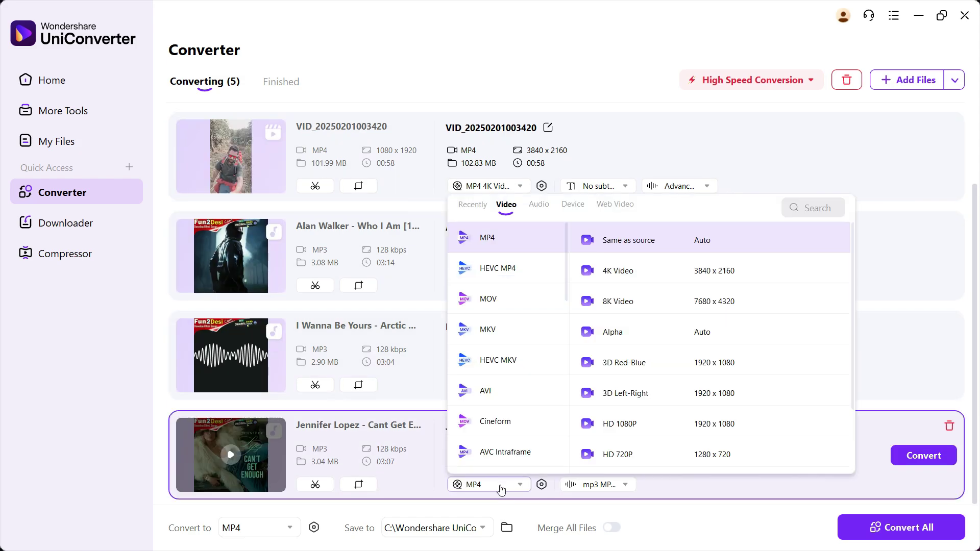
left_click(538, 204)
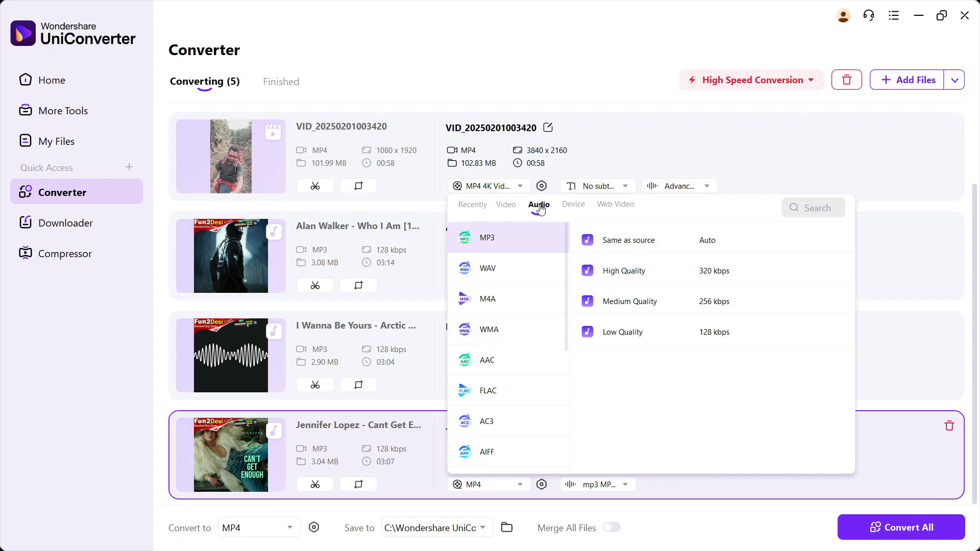
scroll(511, 431, "down", 5)
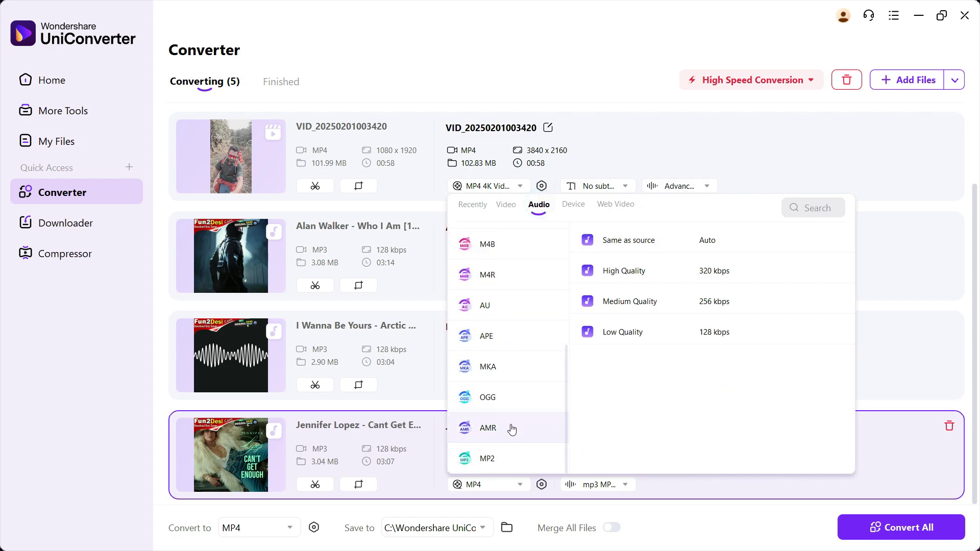
left_click(512, 457)
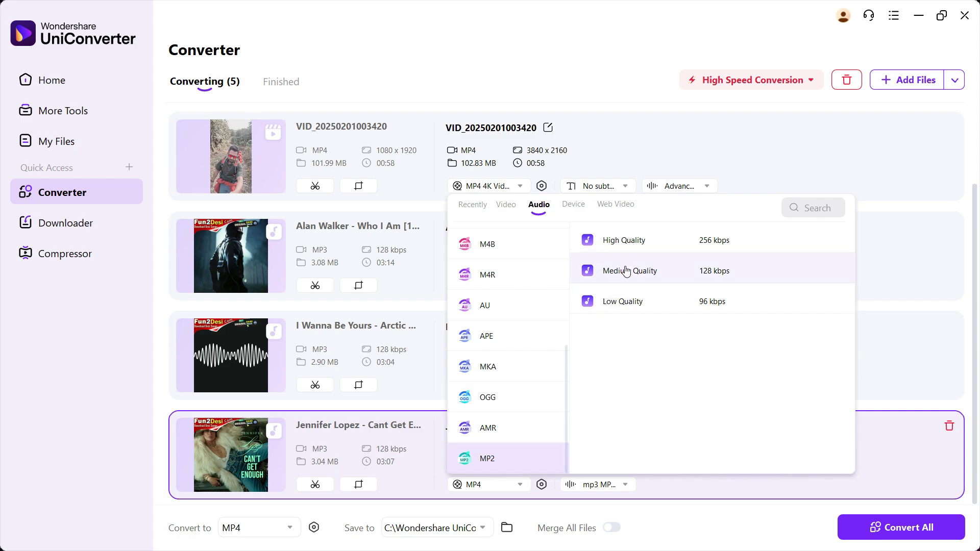
left_click(624, 240)
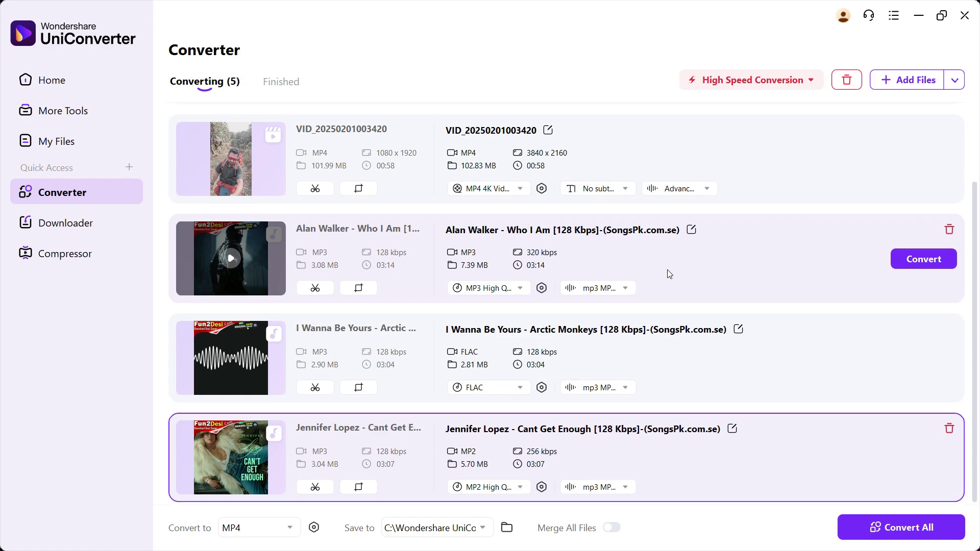
scroll(669, 275, "up", 2)
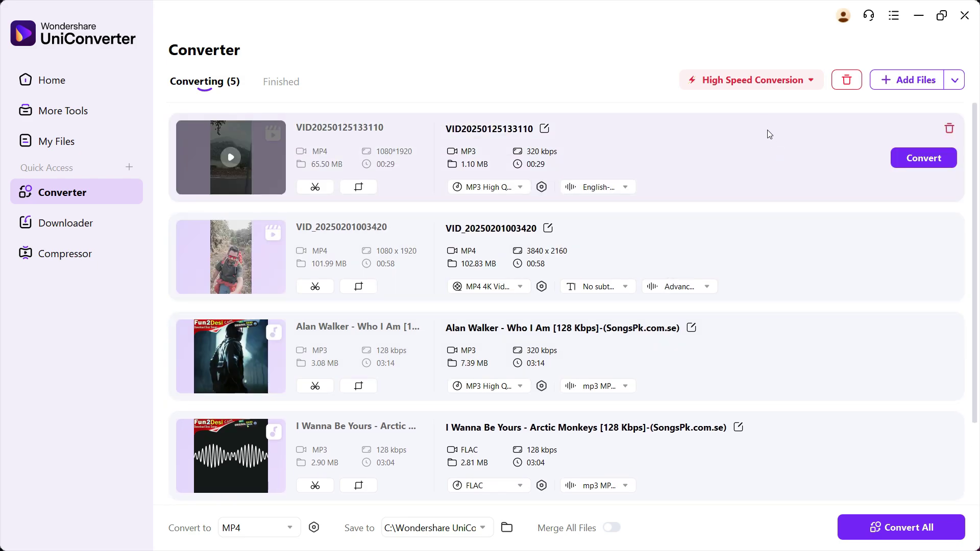
left_click(812, 82)
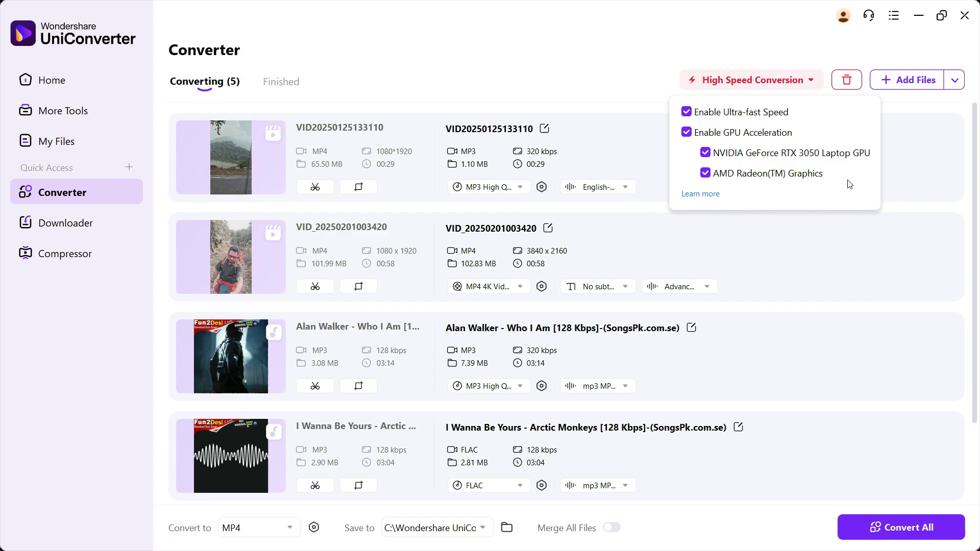
scroll(842, 353, "down", 2)
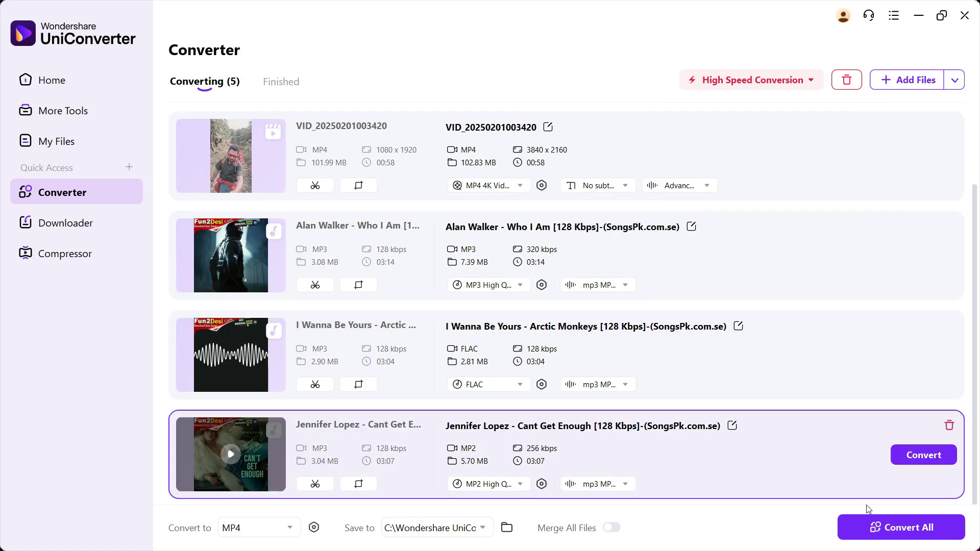
Step: Convert the whole batch, producing MP2, FLAC and two 320 kbps MP3 files totalling 30.09 MB
left_click(925, 540)
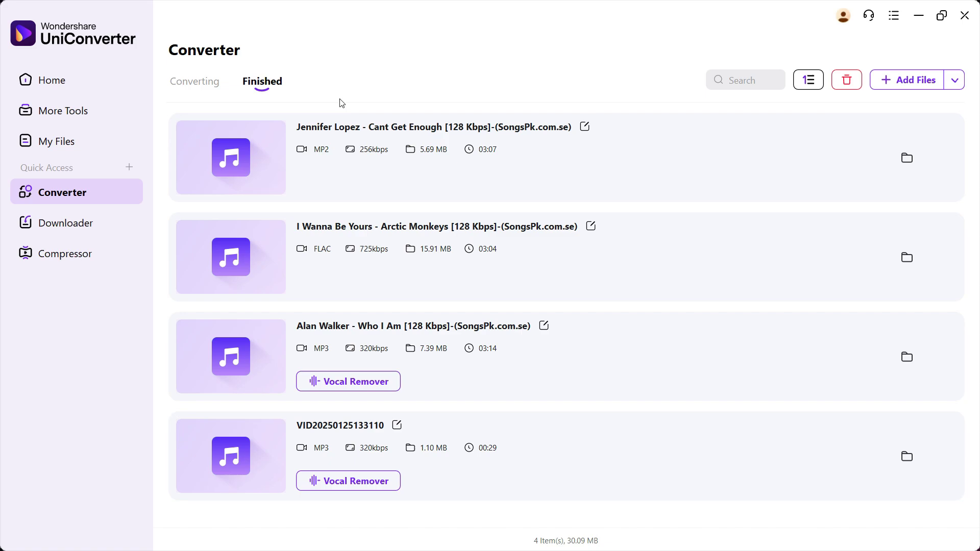
left_click(277, 87)
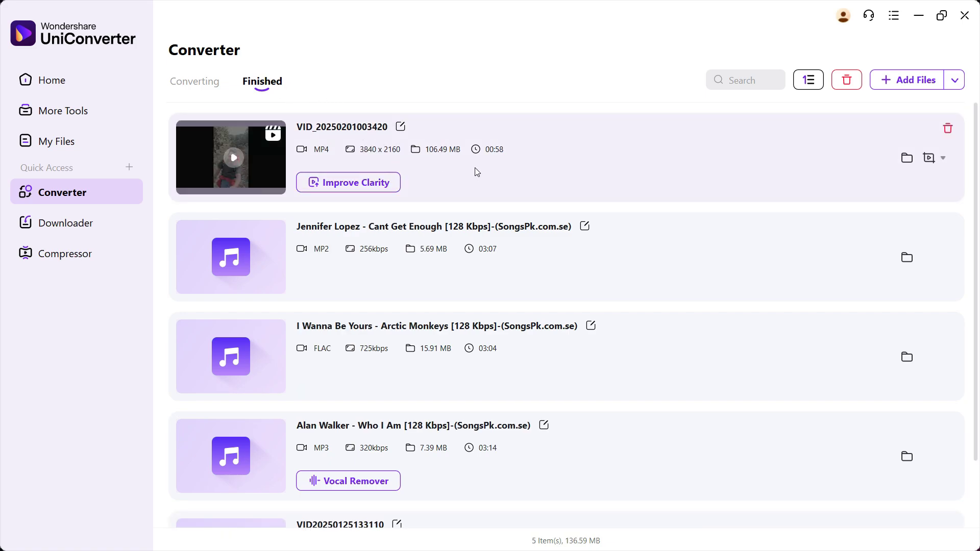
left_click(232, 158)
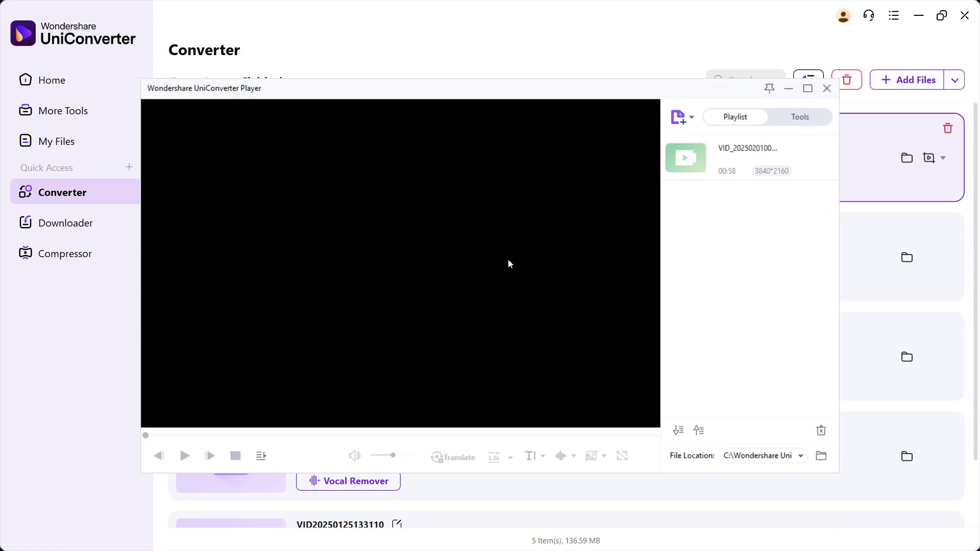
double_click(493, 257)
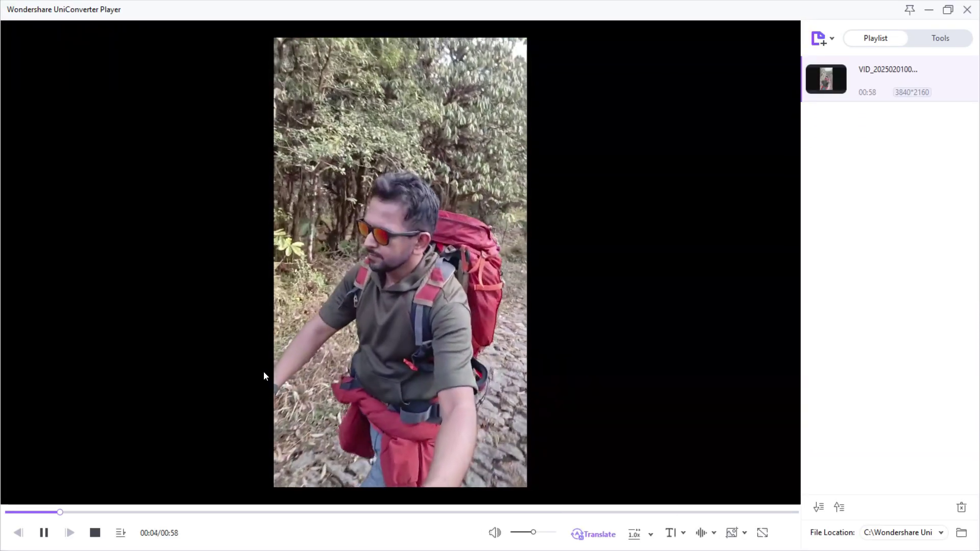
left_click(44, 533)
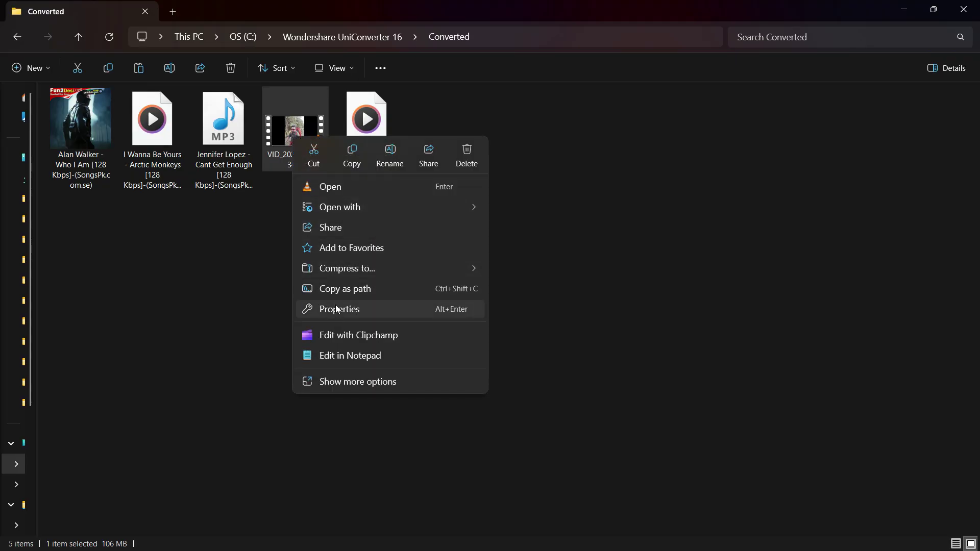
Step: Check the converted MP4's Details properties to confirm its 3840 x 2160 resolution
left_click(337, 309)
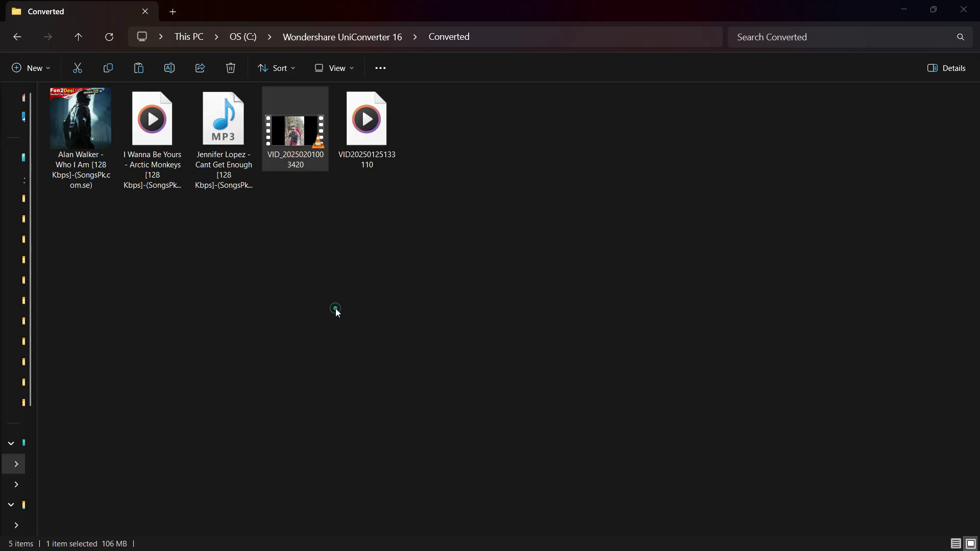
left_click(432, 167)
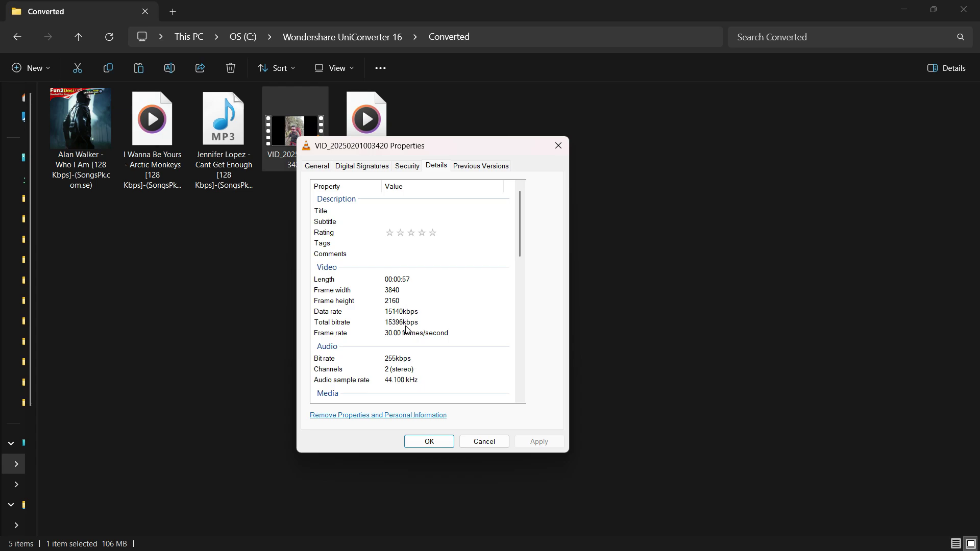
left_click(429, 442)
left_click(272, 273)
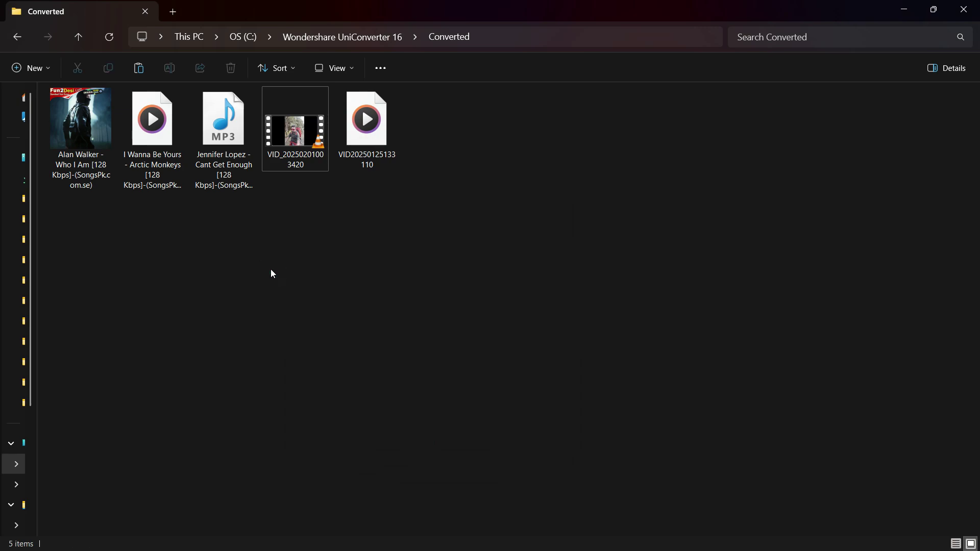
mouse_move(155, 144)
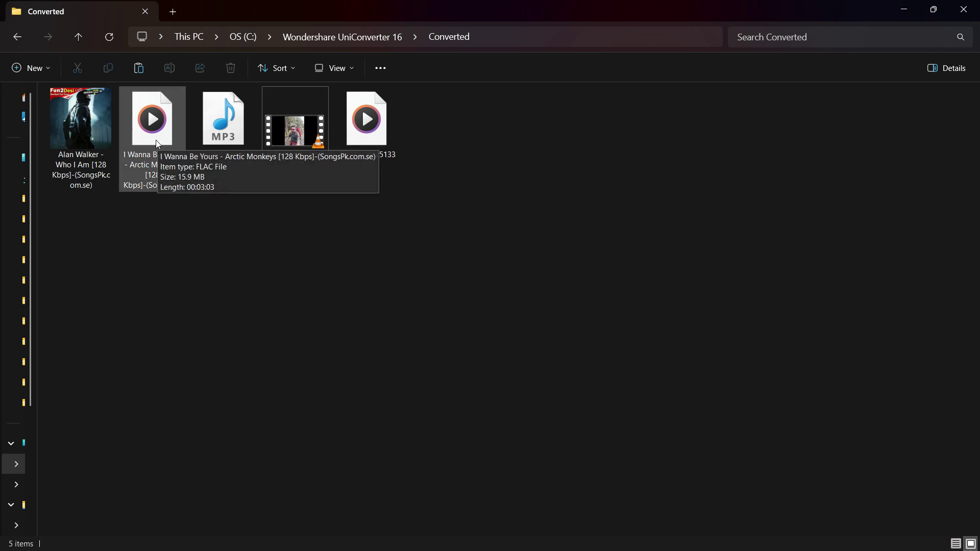
right_click(379, 136)
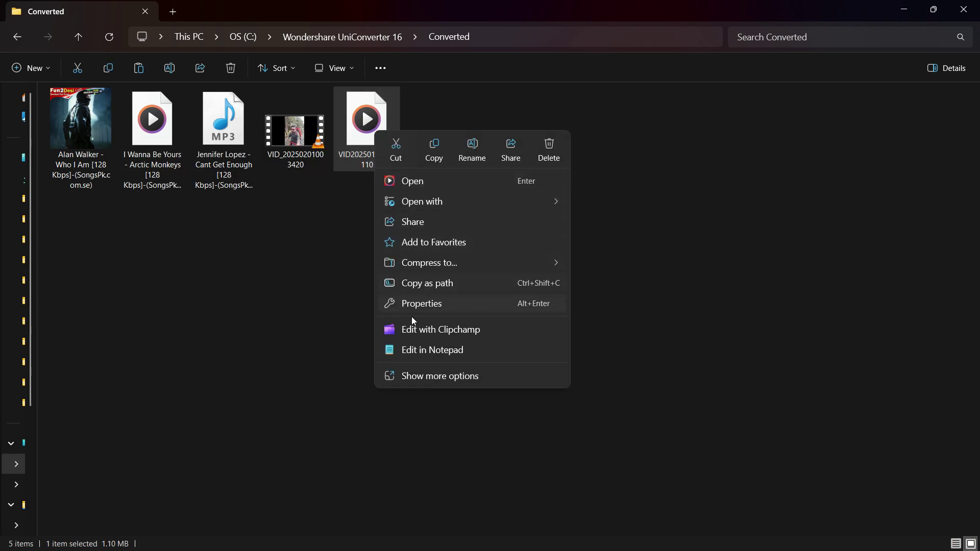
left_click(417, 305)
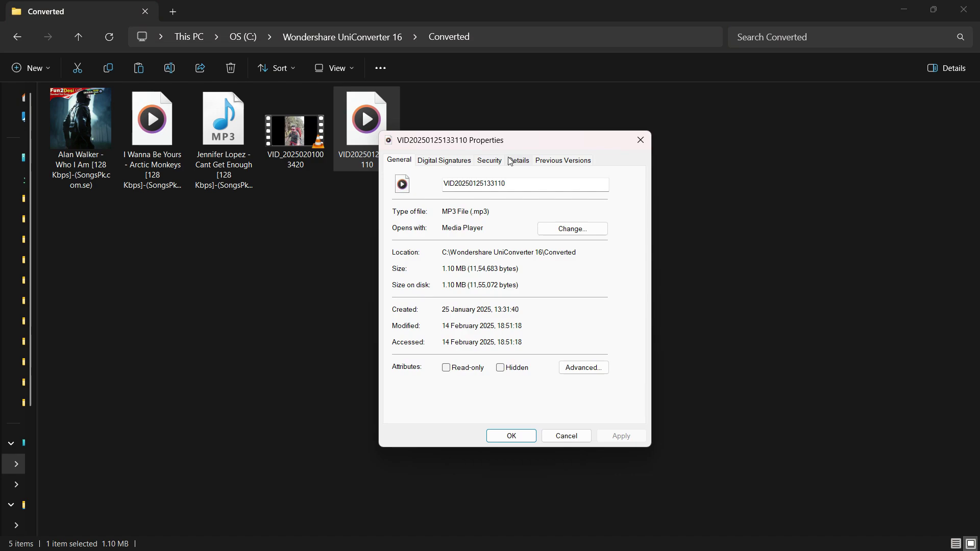
left_click(511, 161)
left_click_drag(601, 227, 603, 259)
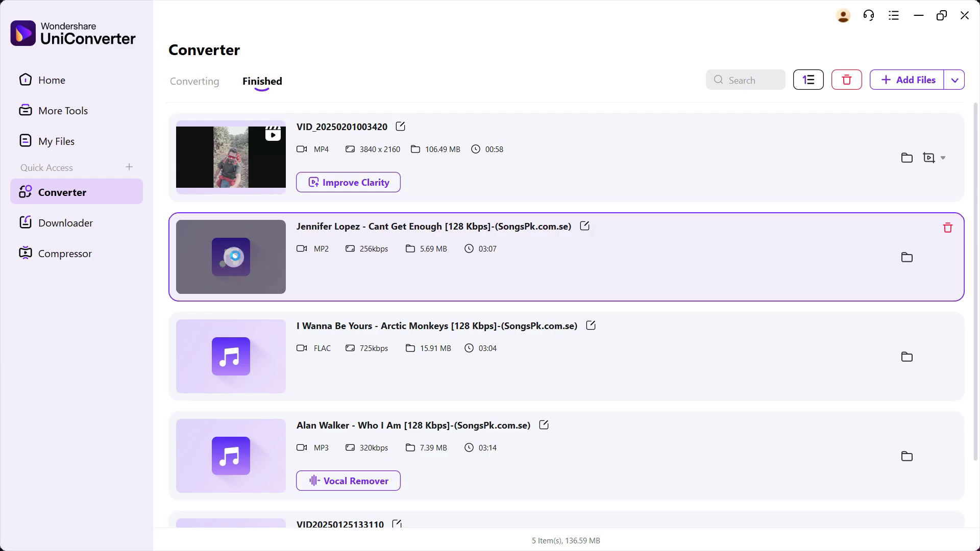
left_click(231, 257)
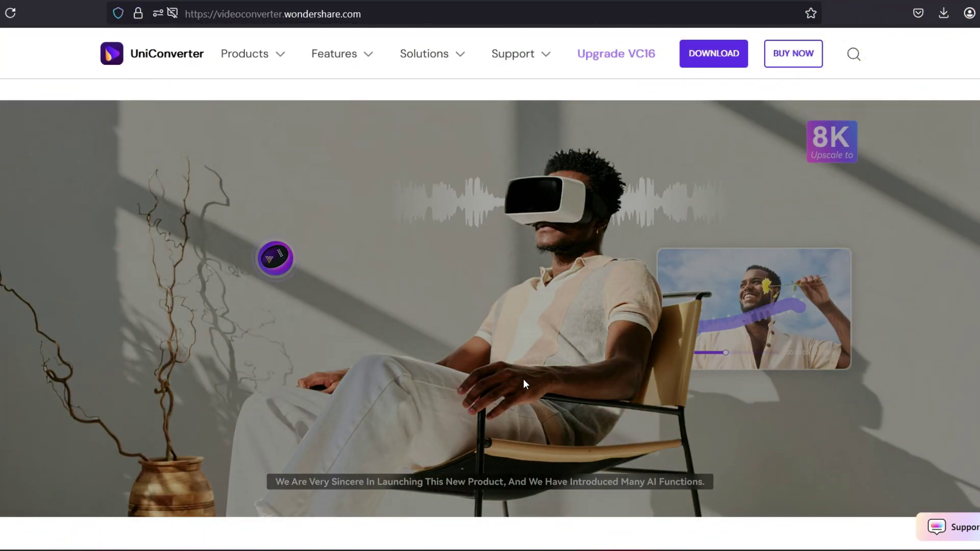
Step: Scroll through the Windows Individuals plans: Yearly US$49.99, Perpetual US$79.99 and 2-Year US$69.99
scroll(523, 379, "up", 15)
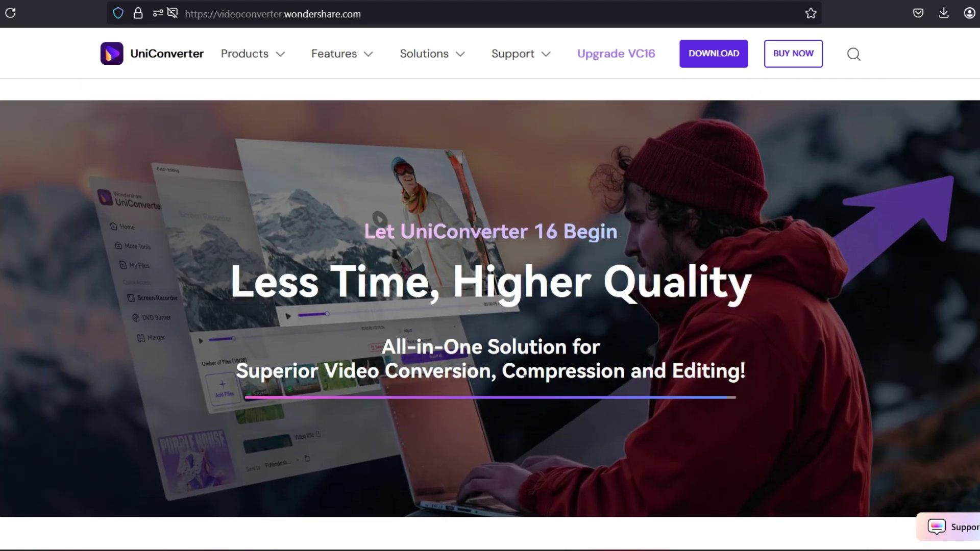
scroll(524, 378, "up", 5)
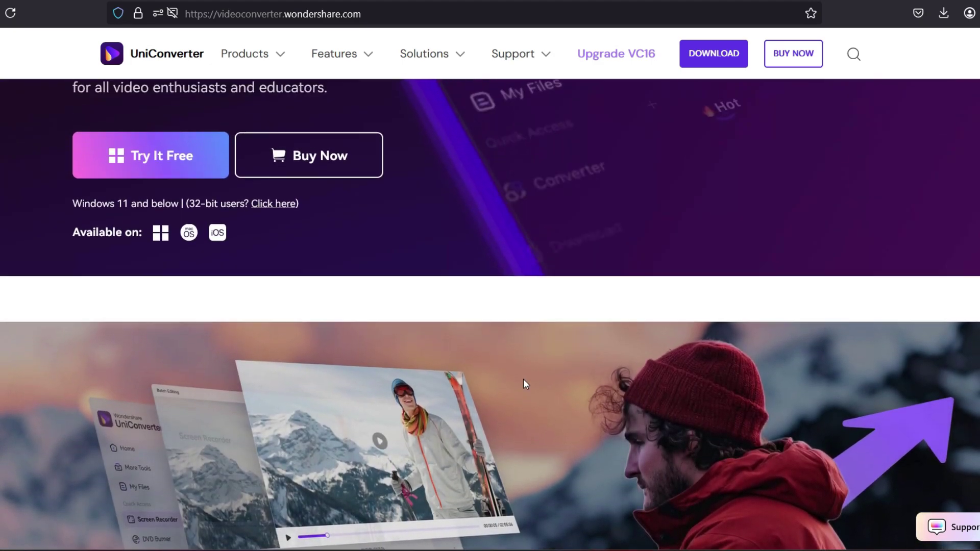
scroll(525, 383, "up", 5)
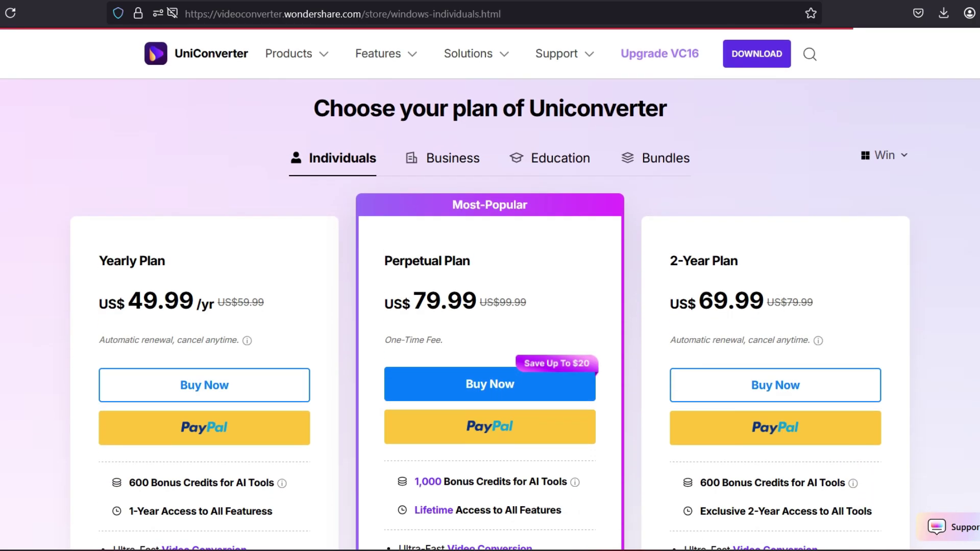
scroll(490, 319, "down", 1)
scroll(490, 319, "down", 1)
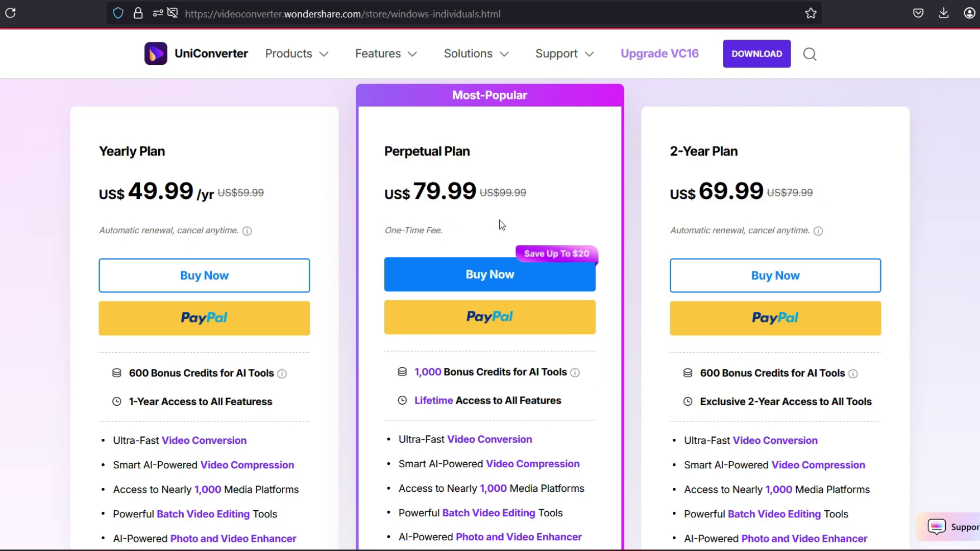
scroll(513, 393, "down", 2)
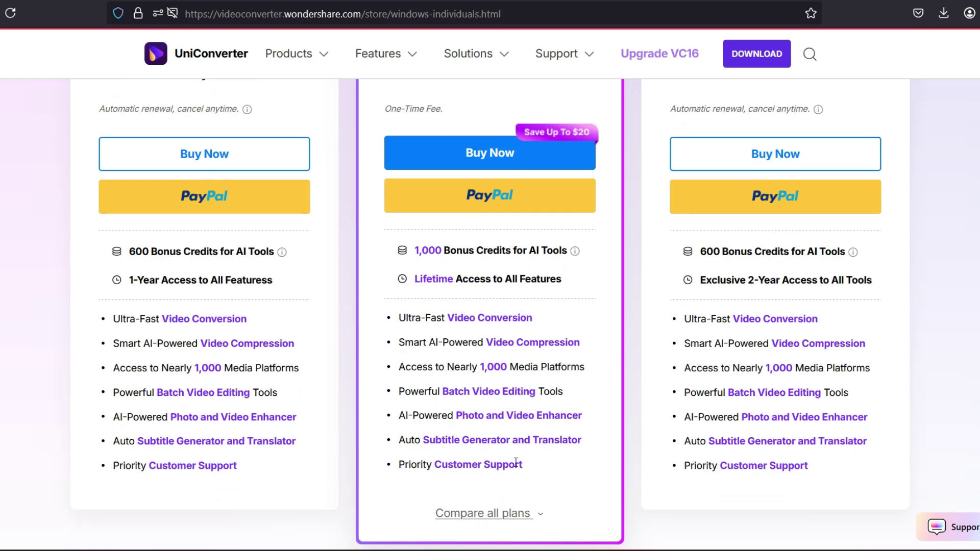
scroll(517, 466, "up", 2)
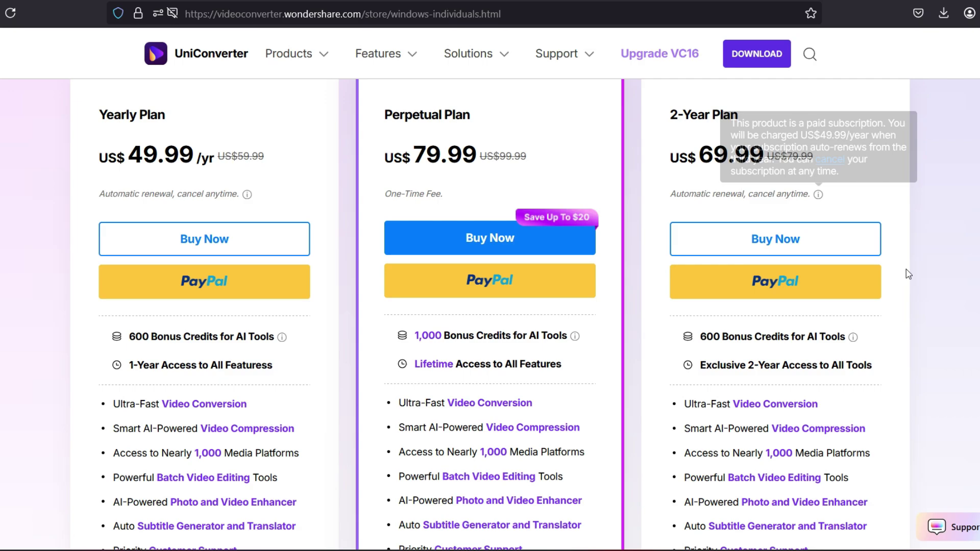
scroll(915, 335, "down", 2)
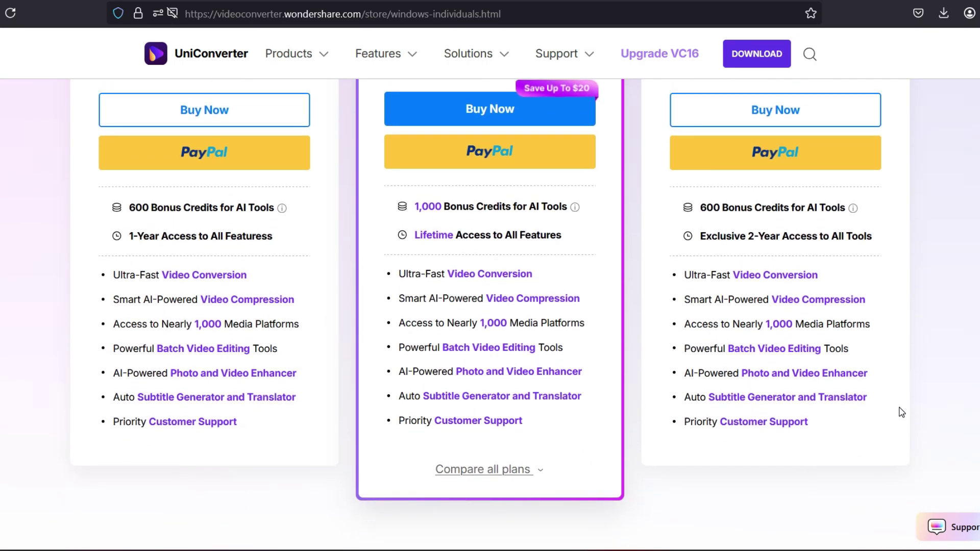
scroll(903, 412, "up", 5)
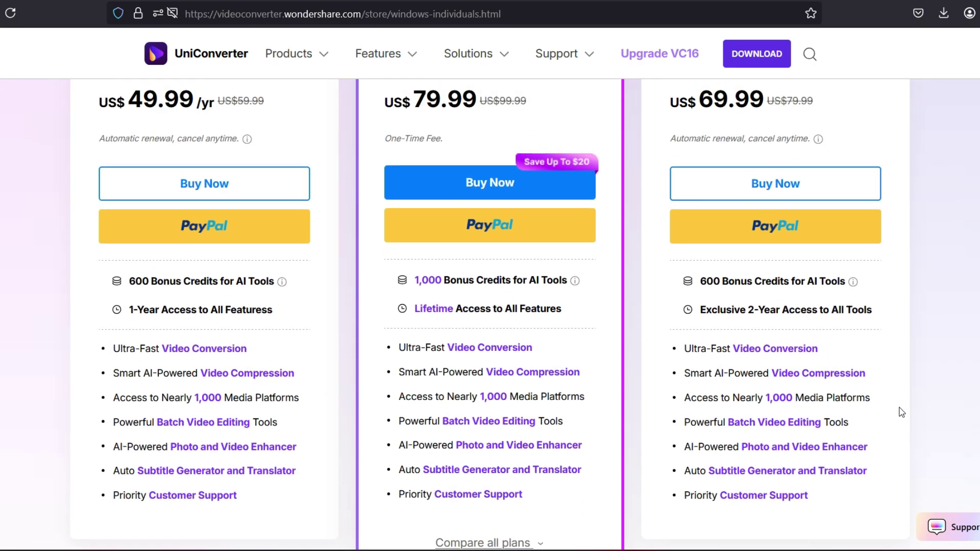